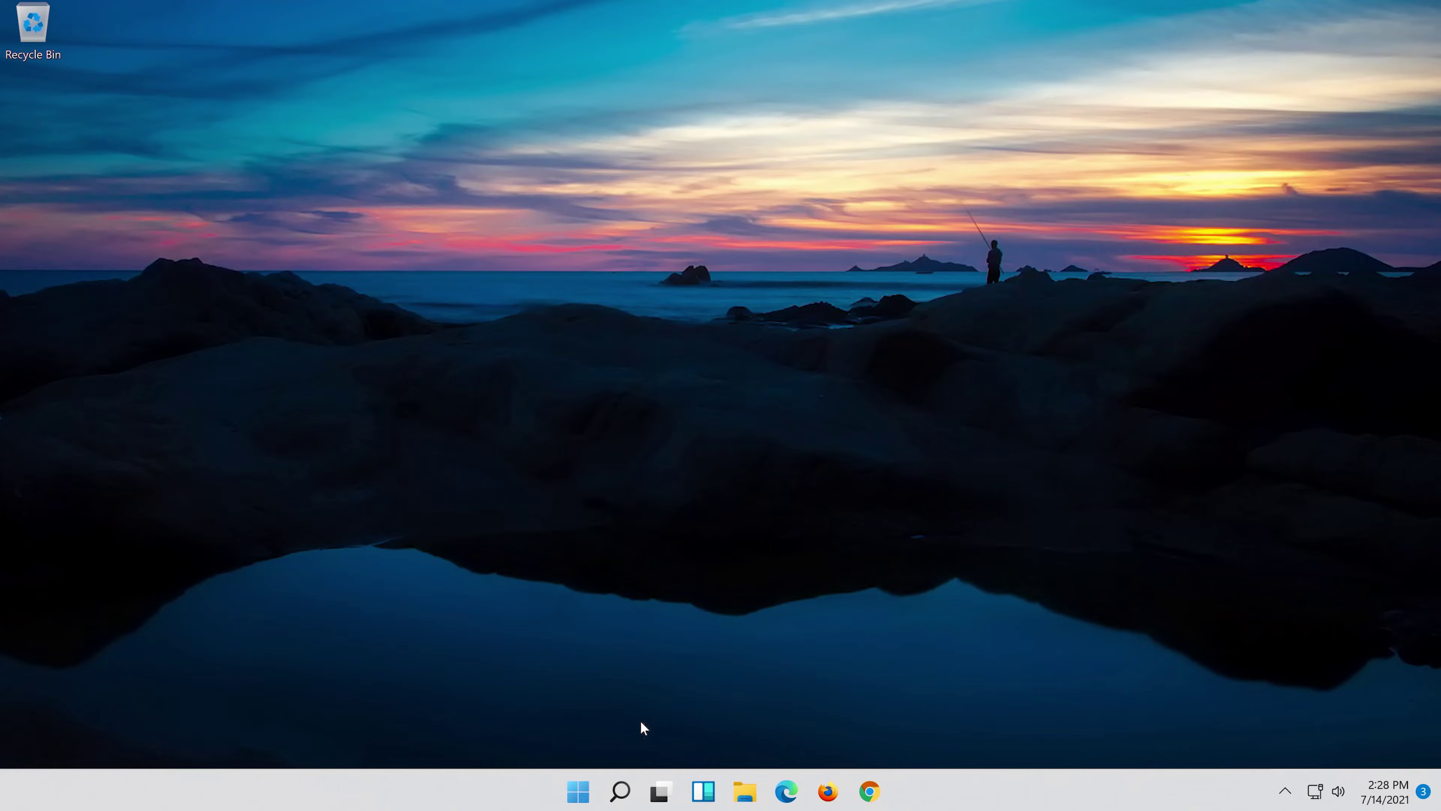
# Step: Search for 'settings' from the taskbar and launch the Settings app
pyautogui.click(619, 795)
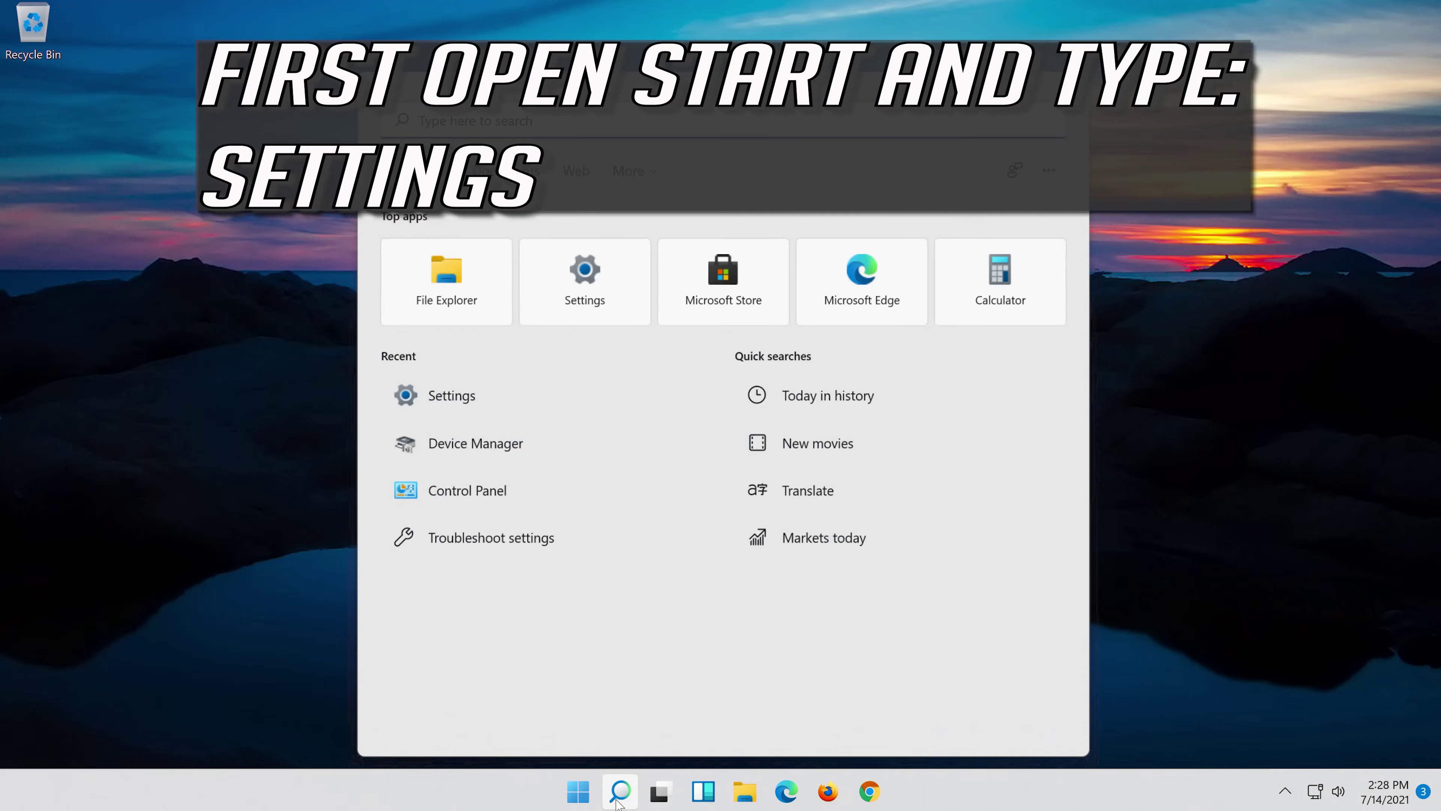
pyautogui.write('settings')
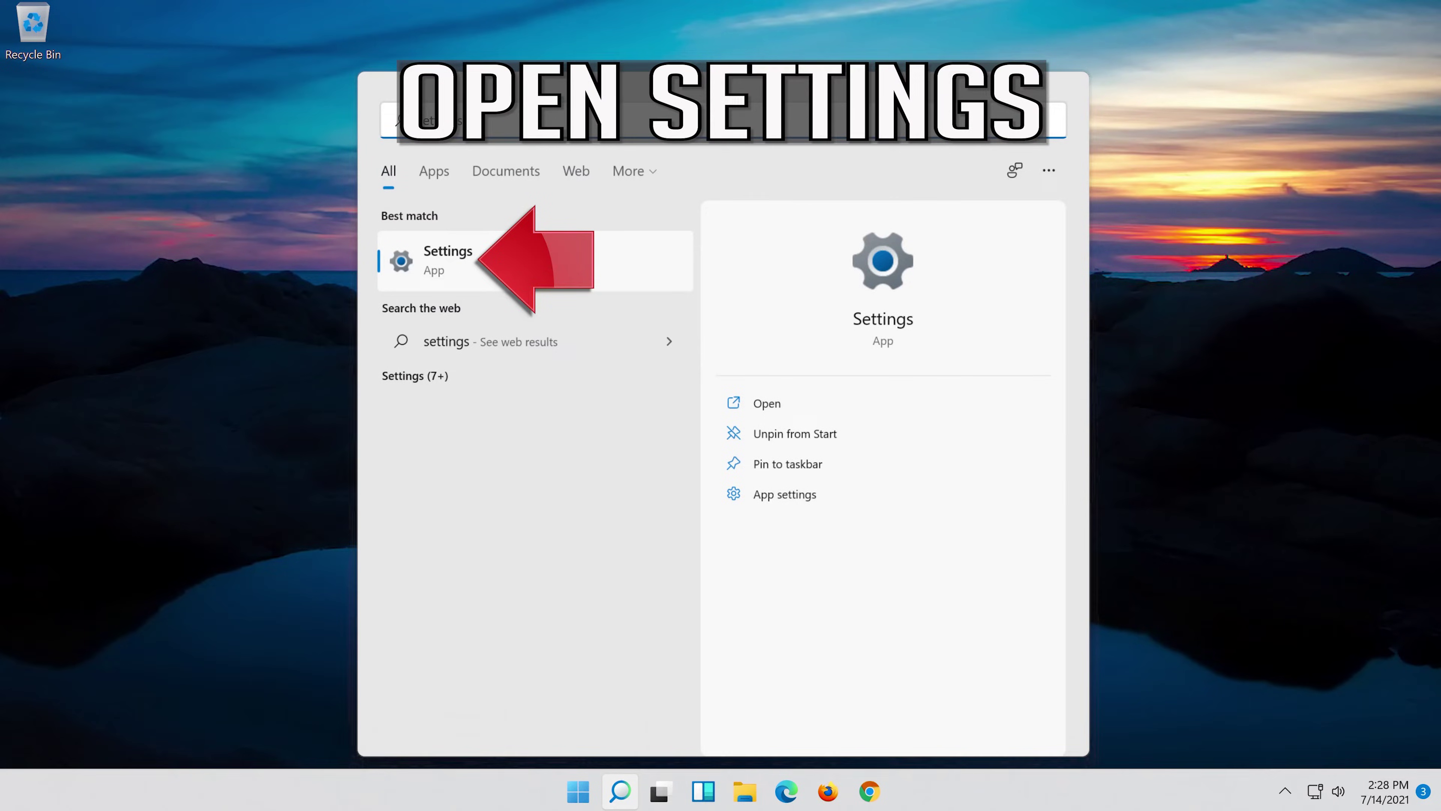
pyautogui.click(530, 267)
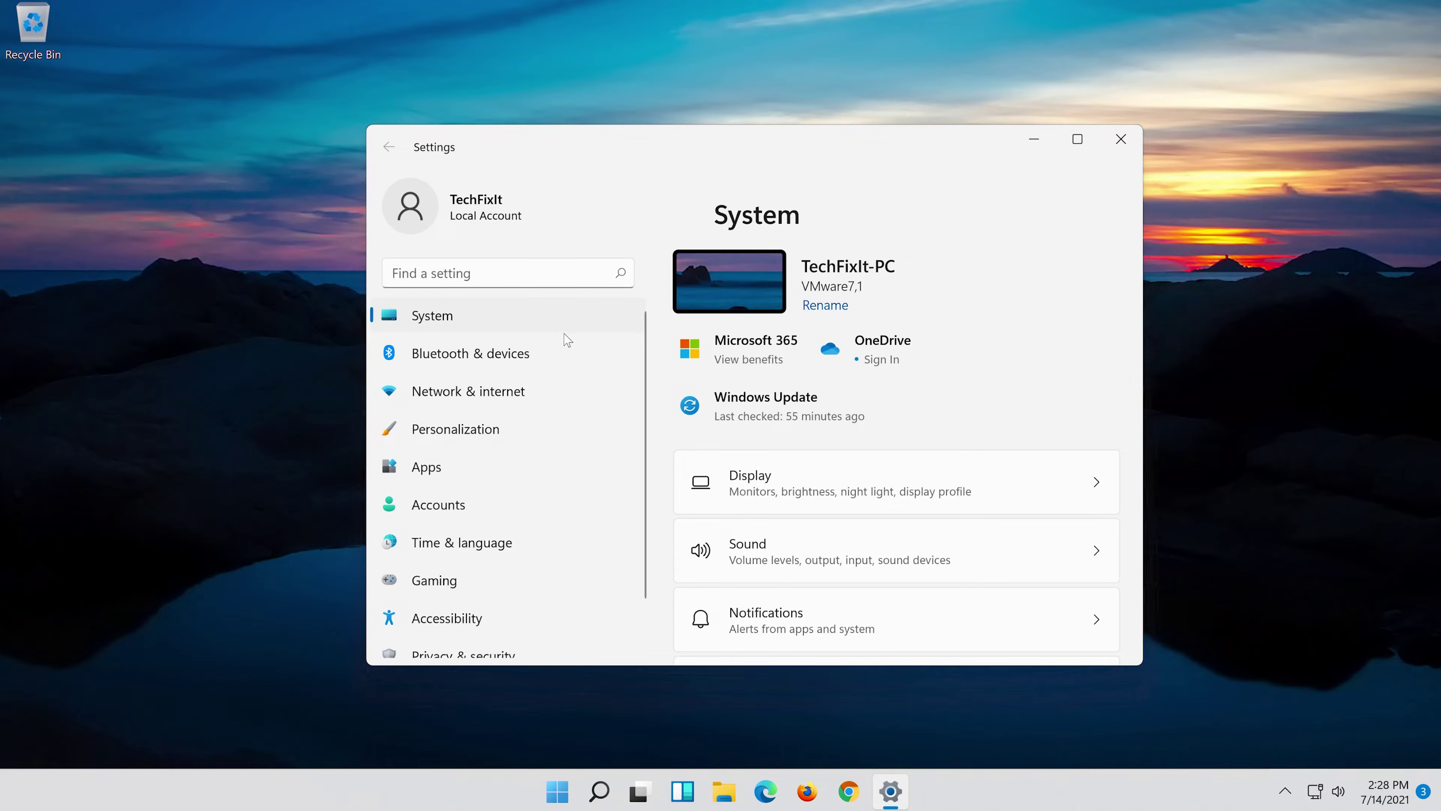
# Step: Run the Playing Audio troubleshooter from Troubleshoot > Other troubleshooters
pyautogui.scroll(-5, 820, 531)
pyautogui.scroll(-5, 820, 534)
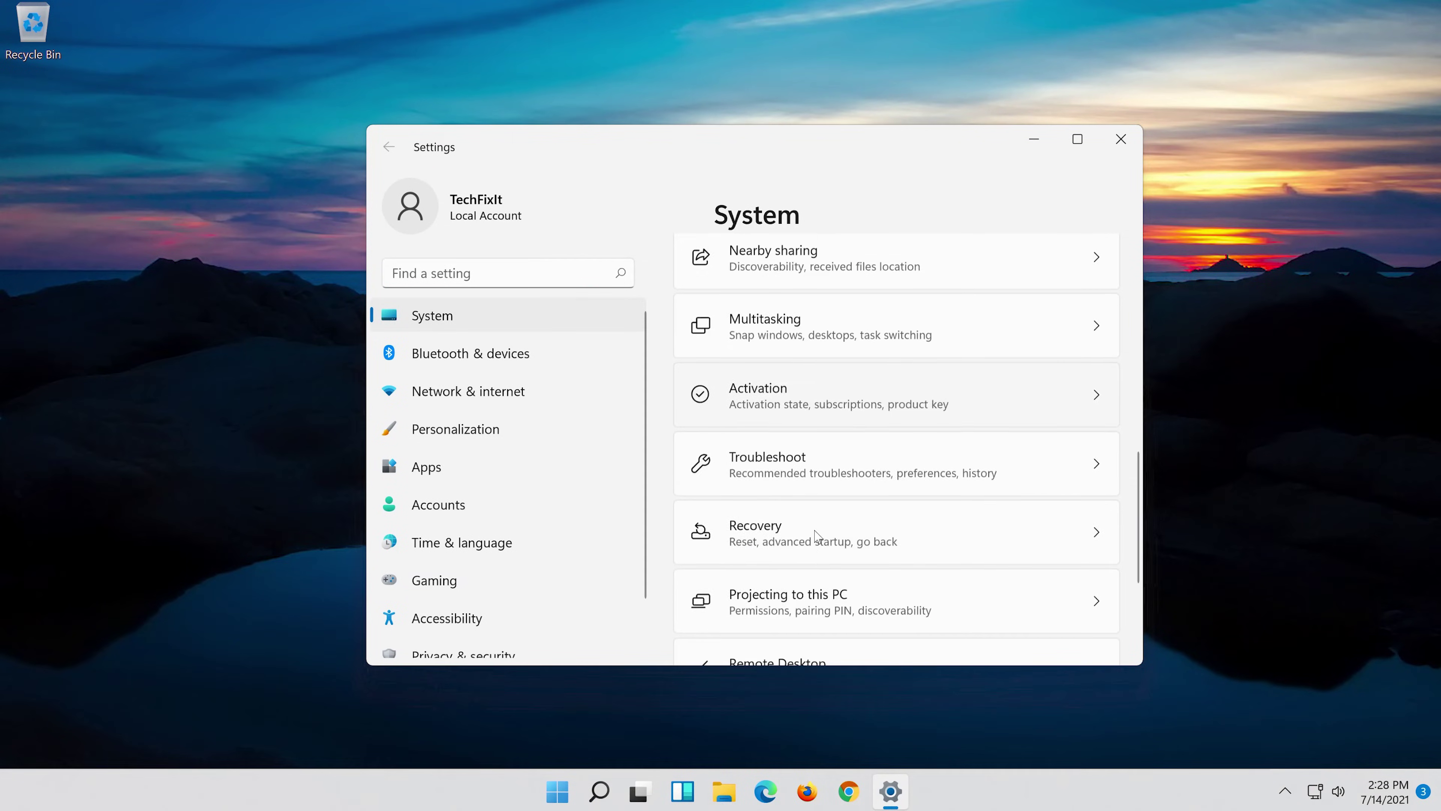
pyautogui.scroll(3, 817, 536)
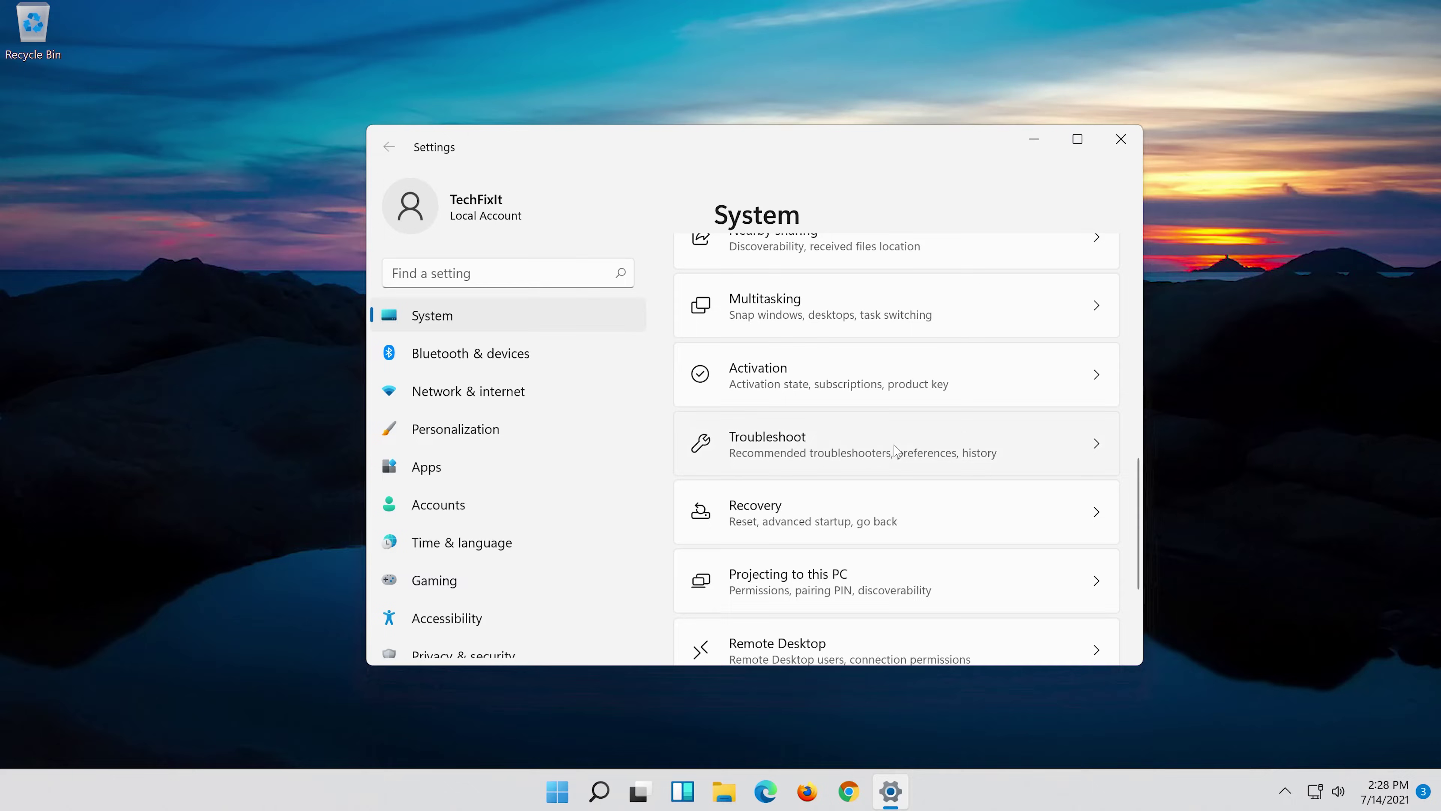
pyautogui.click(896, 450)
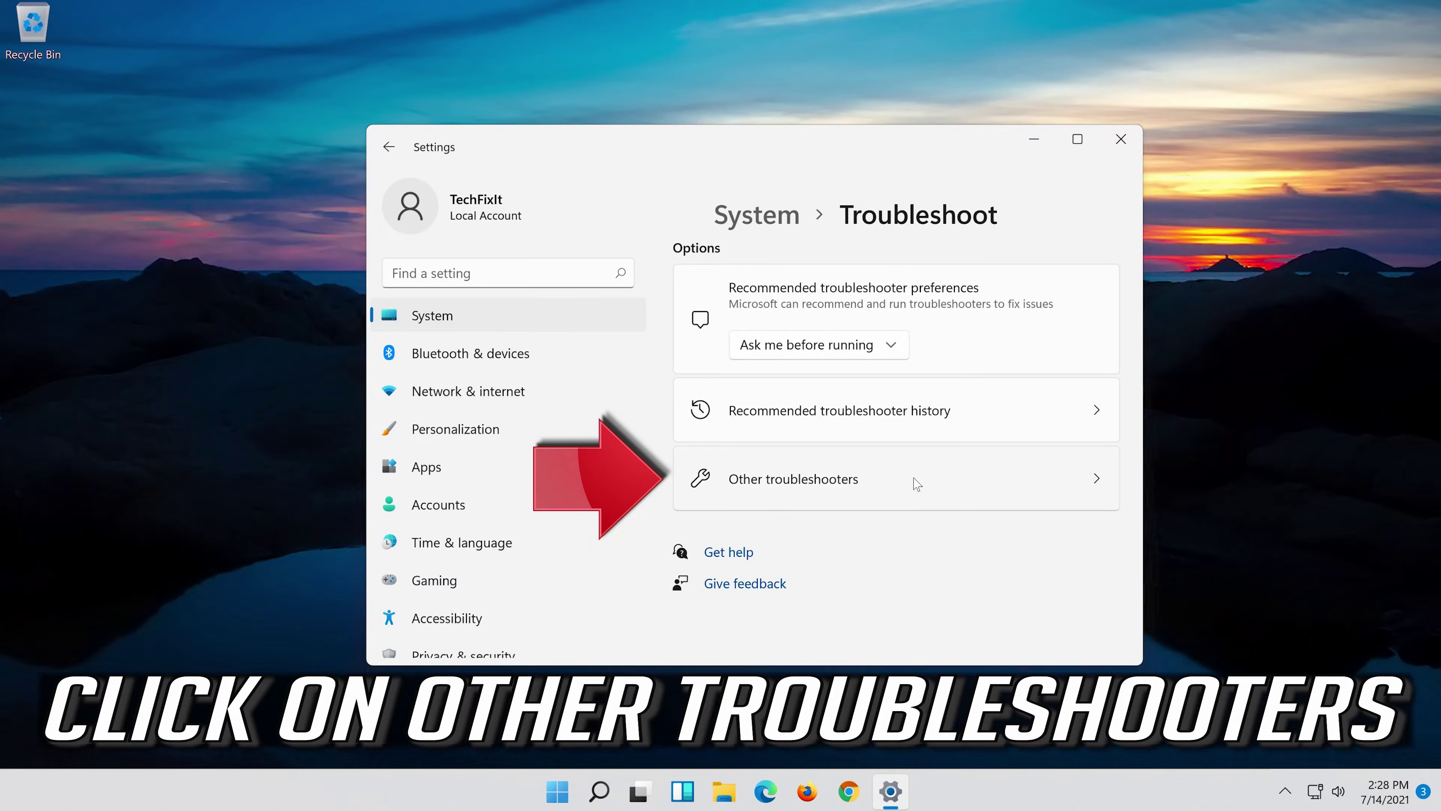
pyautogui.click(905, 485)
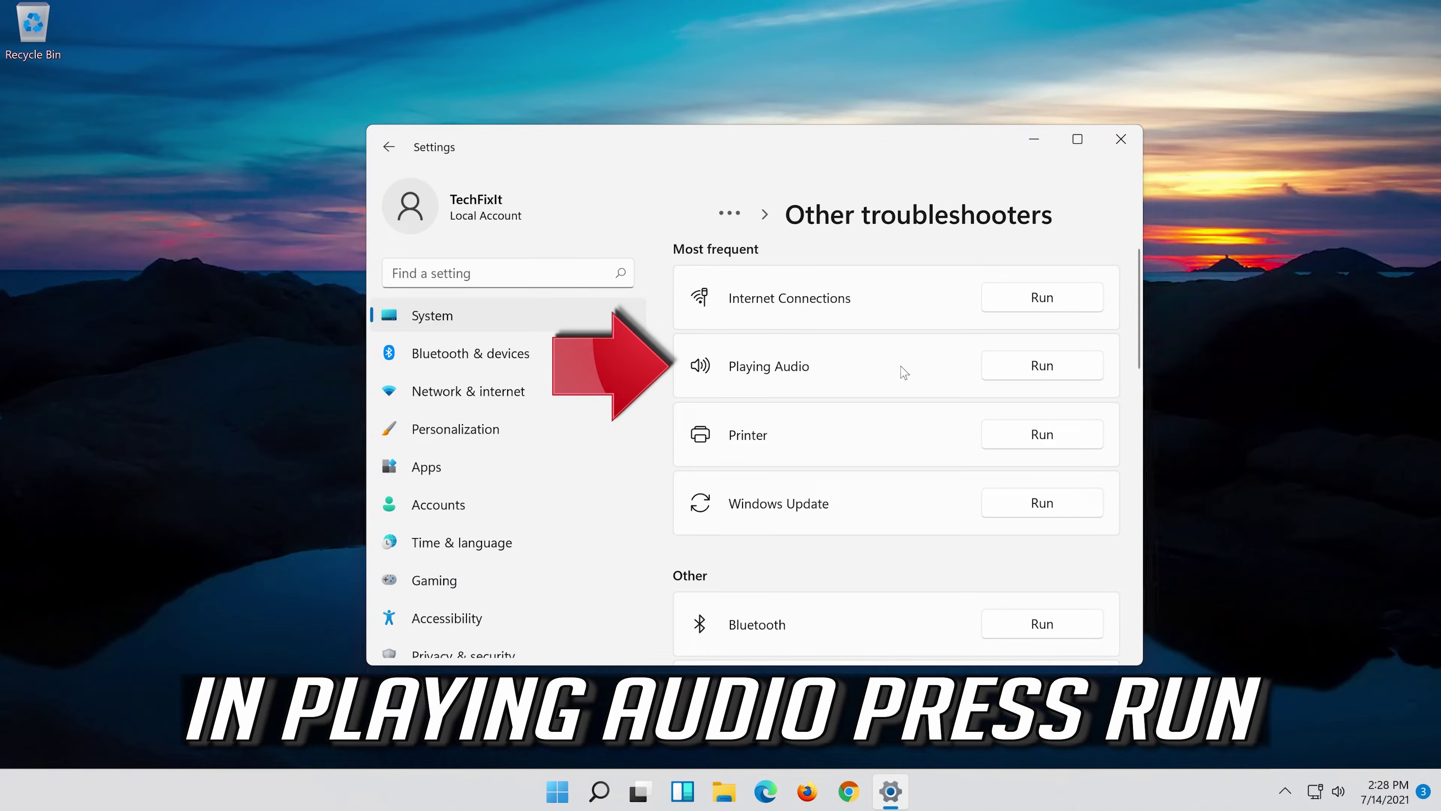
pyautogui.click(1028, 375)
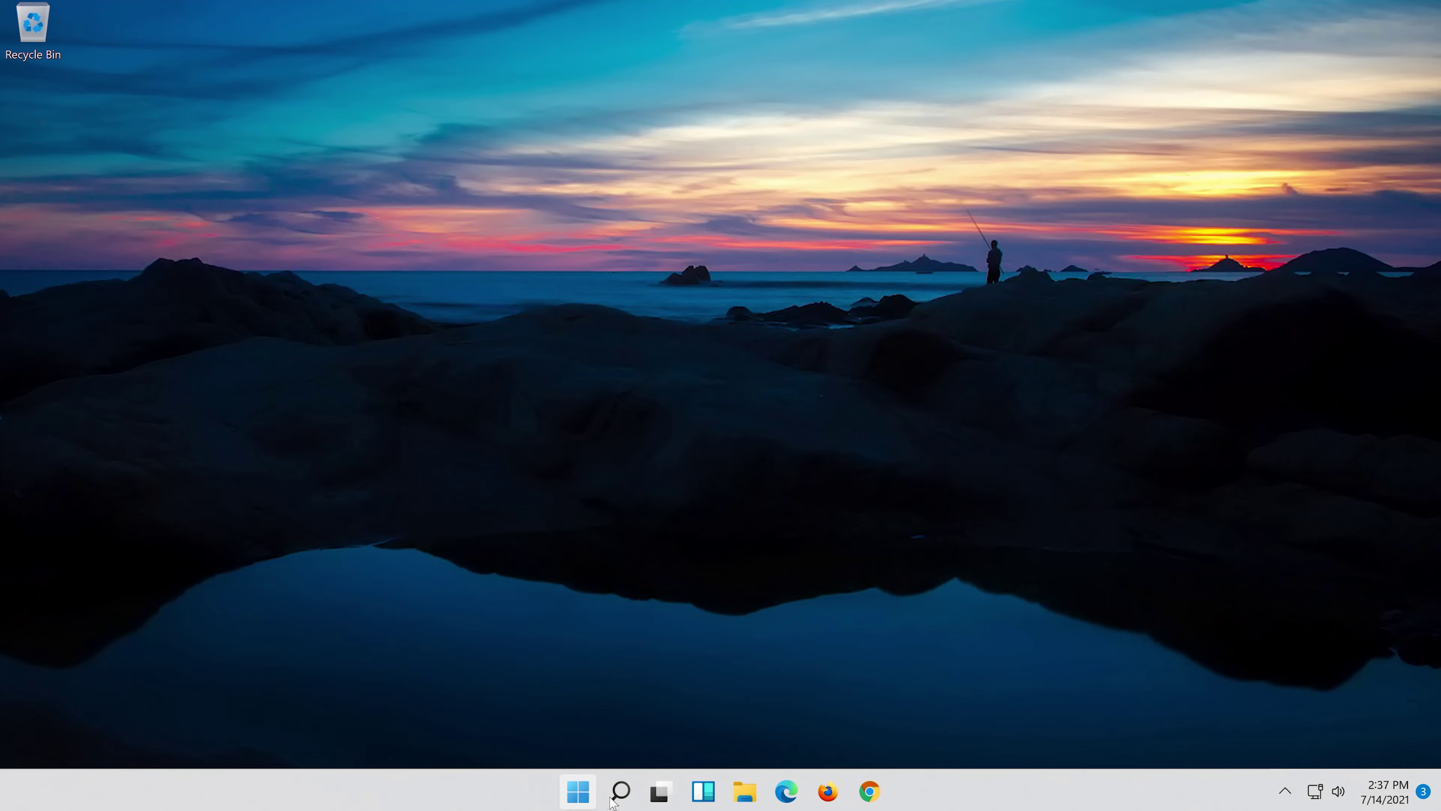
# Step: Search for 'device manager' and open Device Manager from the results
pyautogui.click(614, 797)
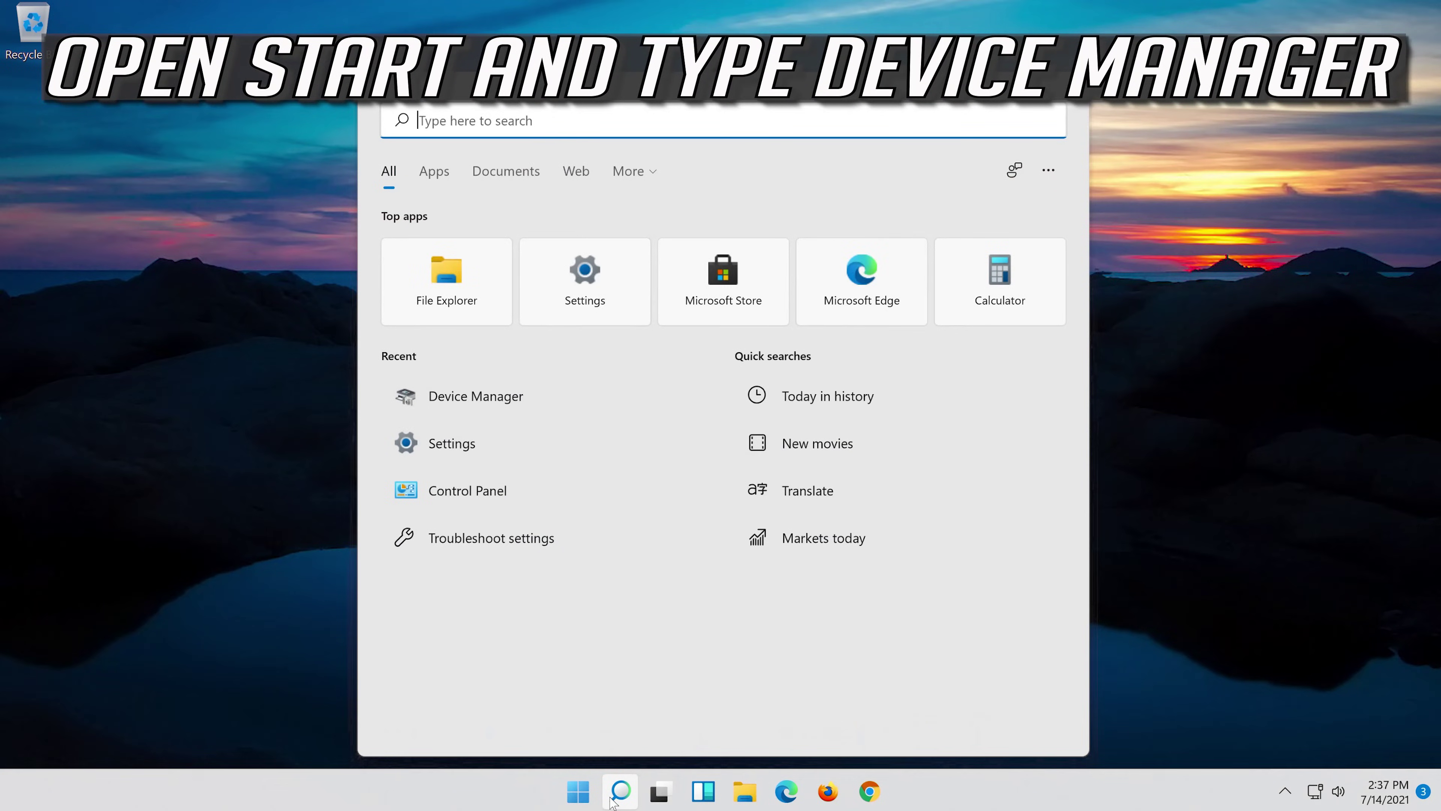
pyautogui.write('device manager')
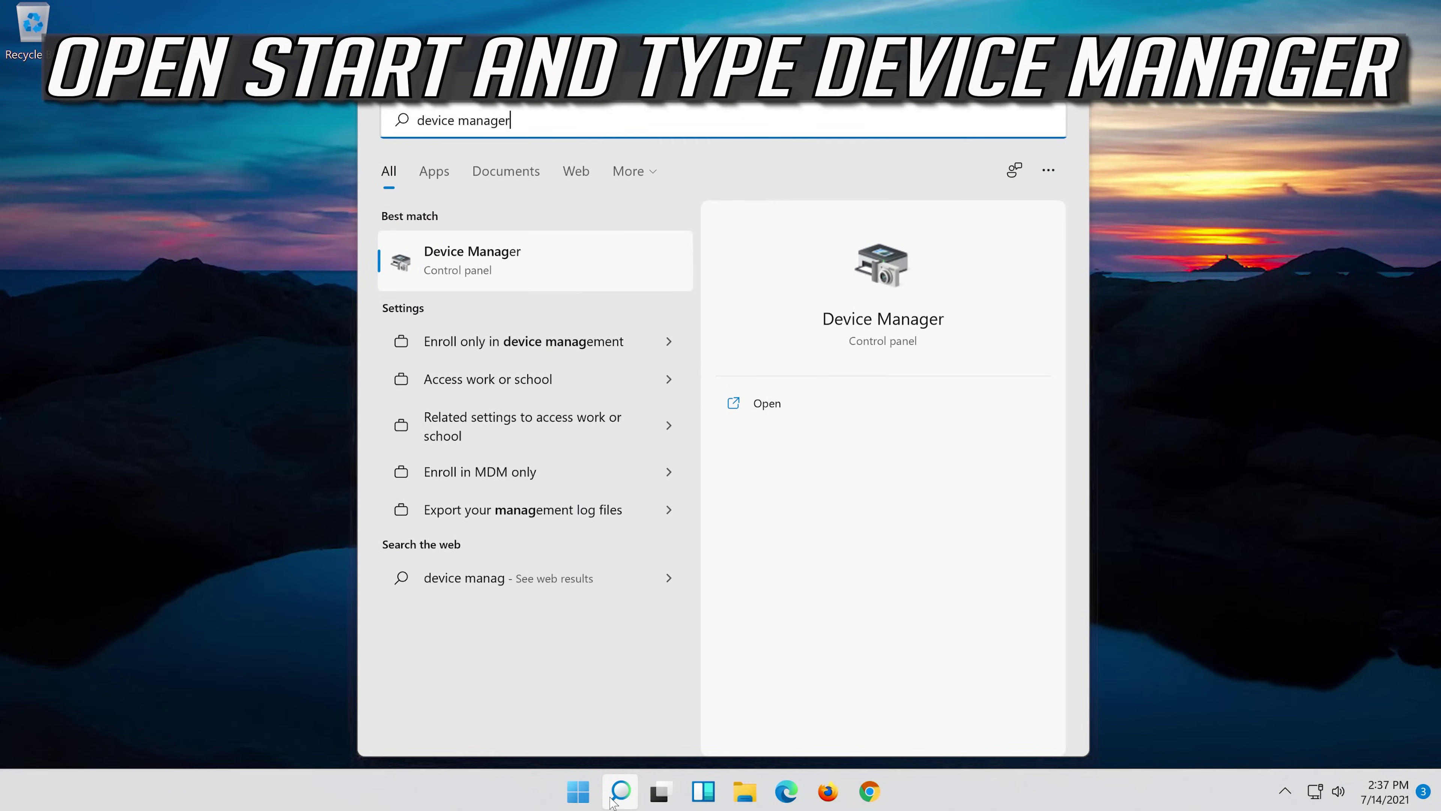
pyautogui.click(539, 276)
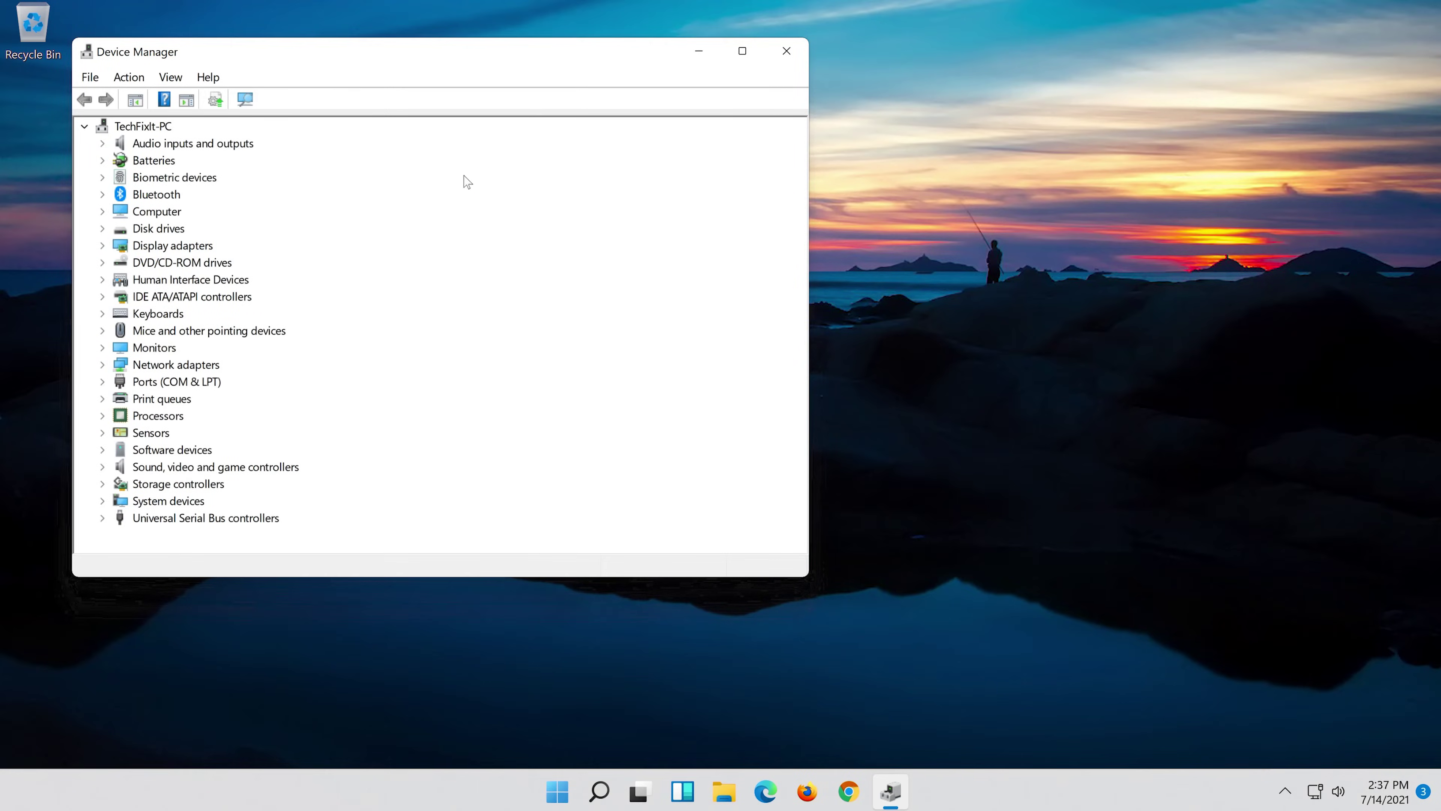
# Step: Open Properties for High Definition Audio Device under Sound, video and game controllers
pyautogui.moveTo(327, 53); pyautogui.dragTo(706, 110)
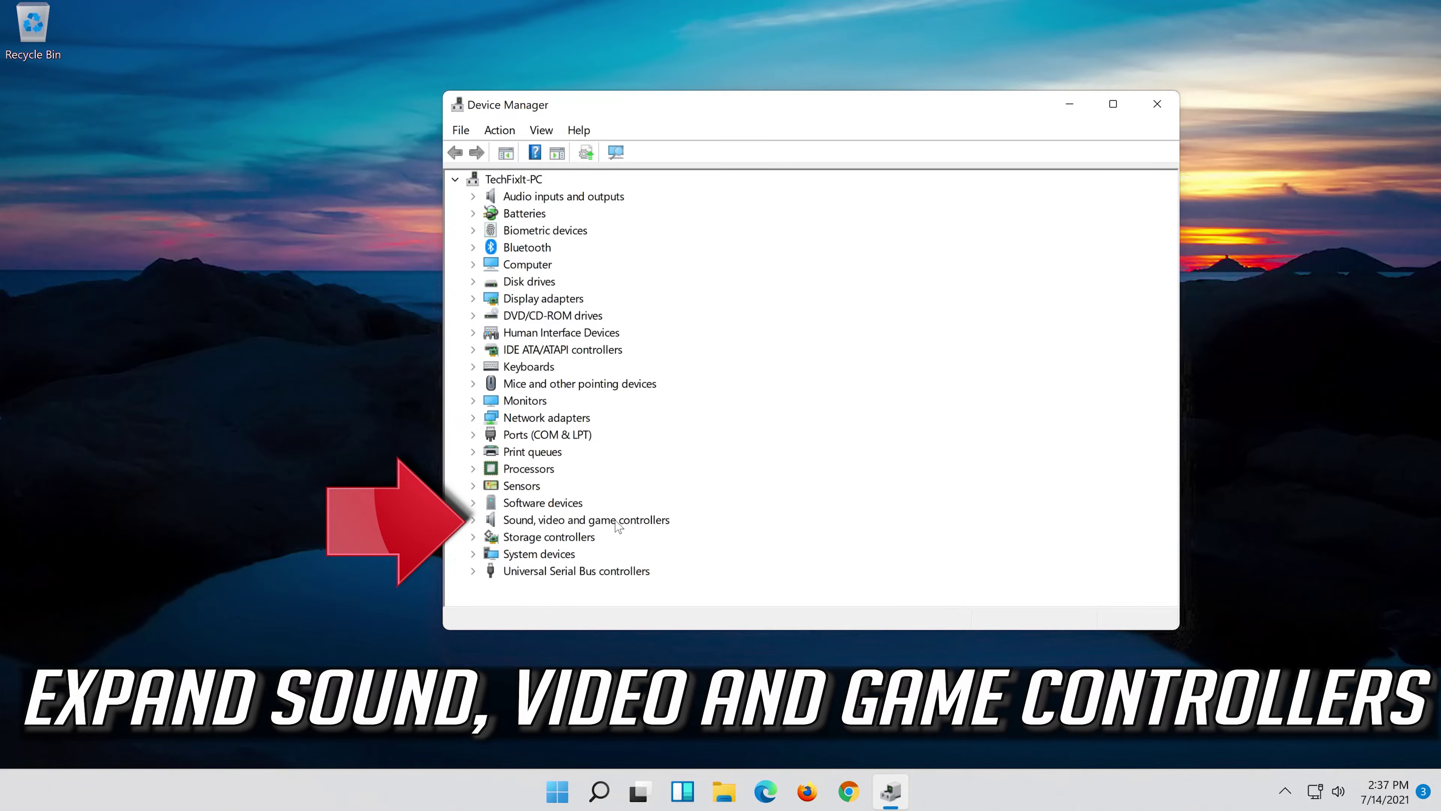
pyautogui.click(473, 520)
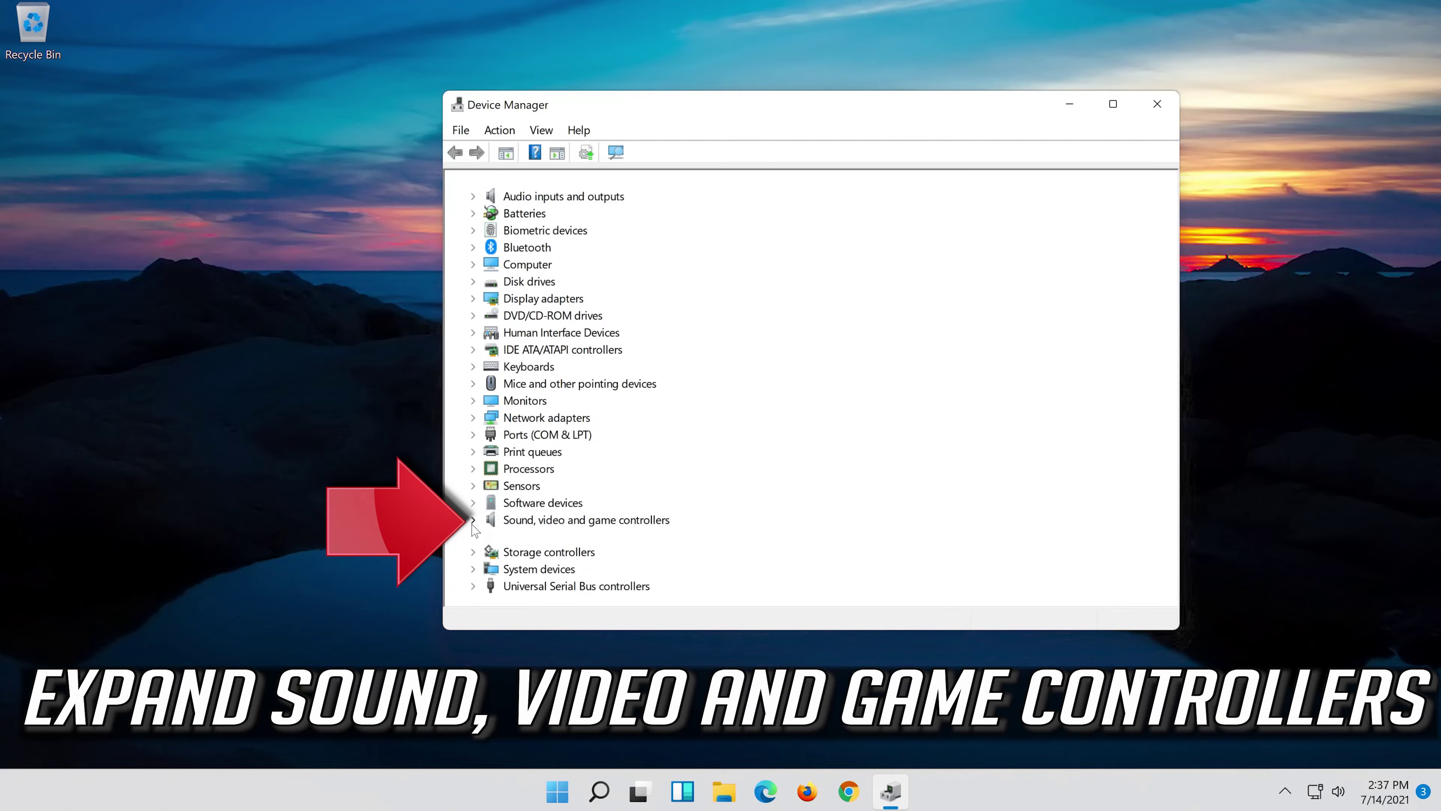
pyautogui.click(534, 543)
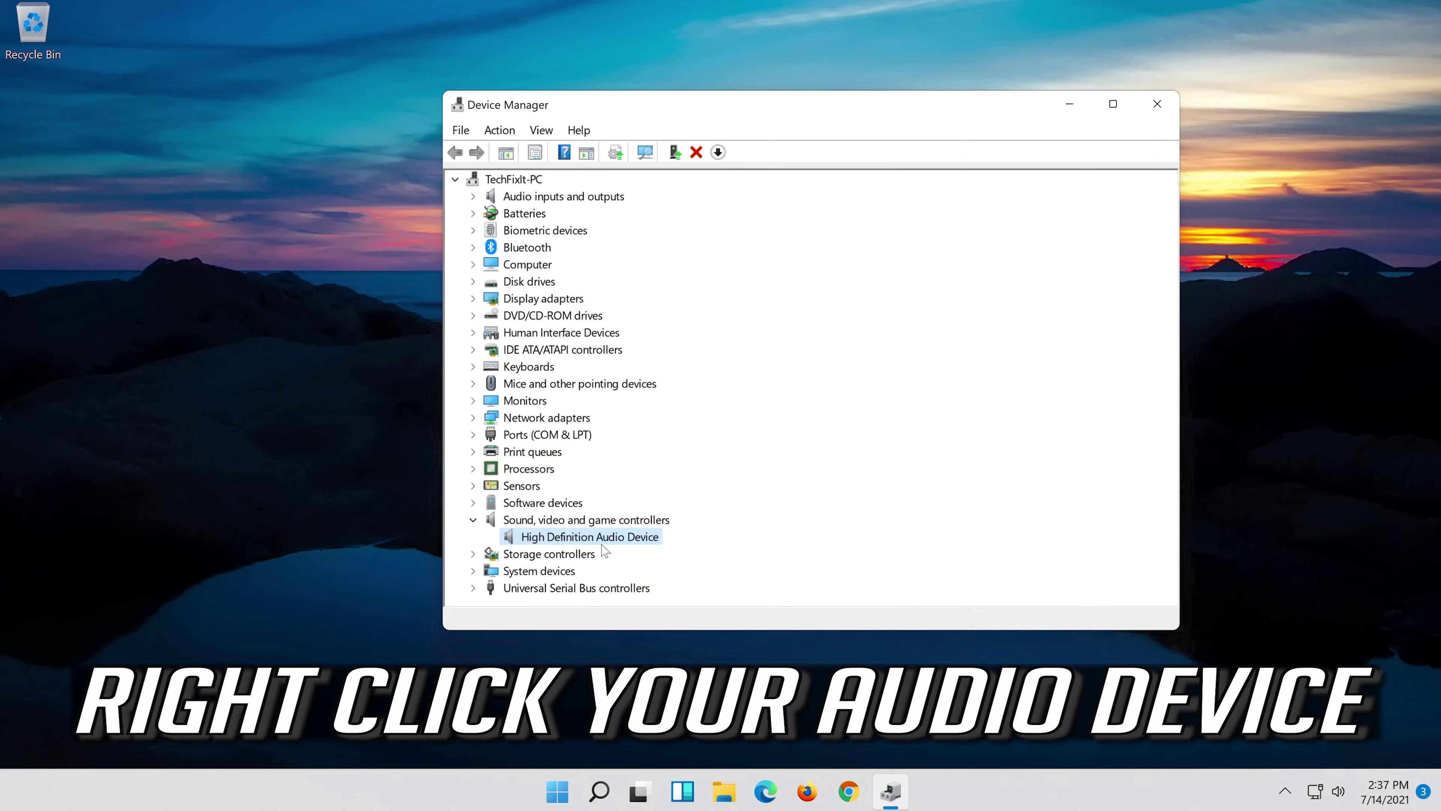
pyautogui.rightClick(644, 545)
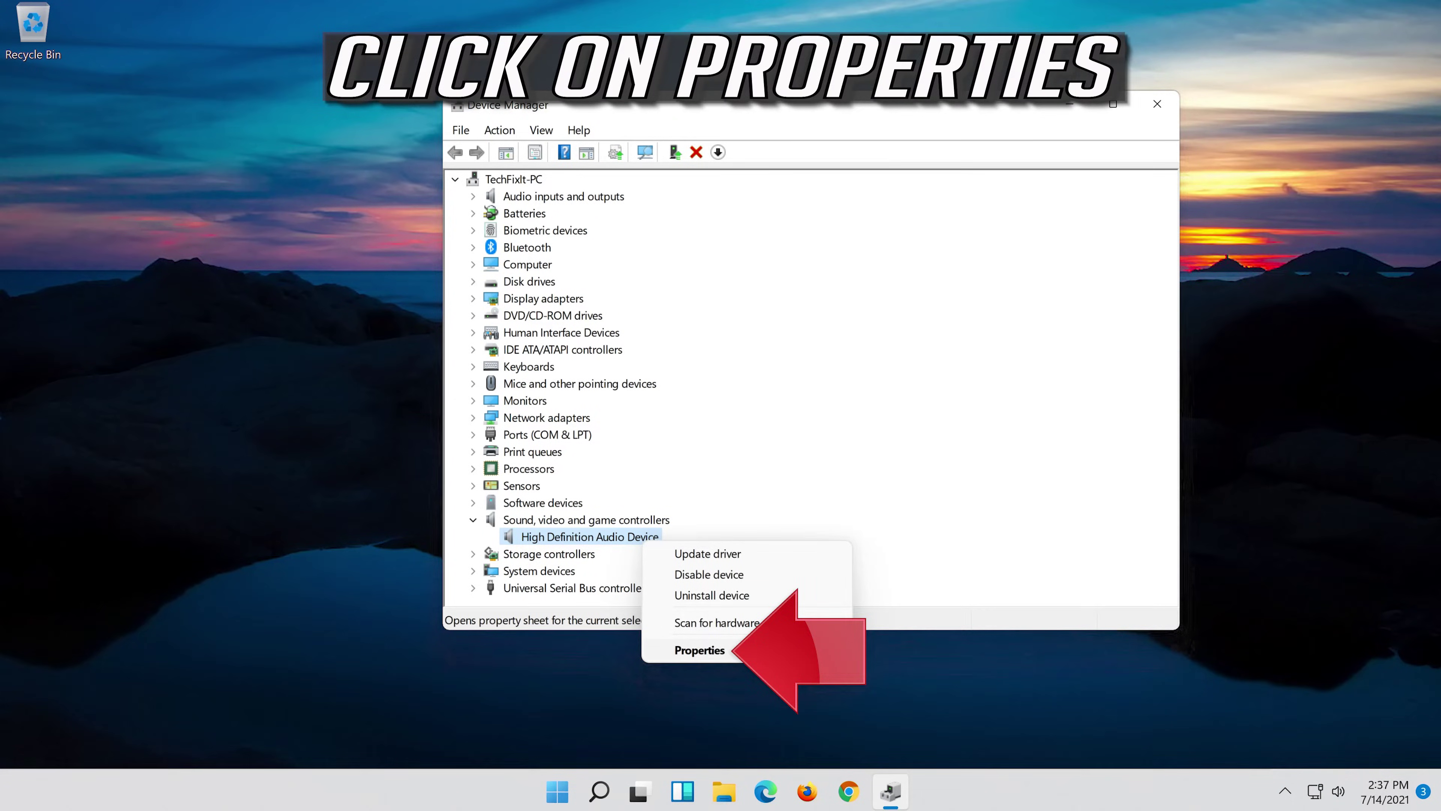
pyautogui.click(756, 653)
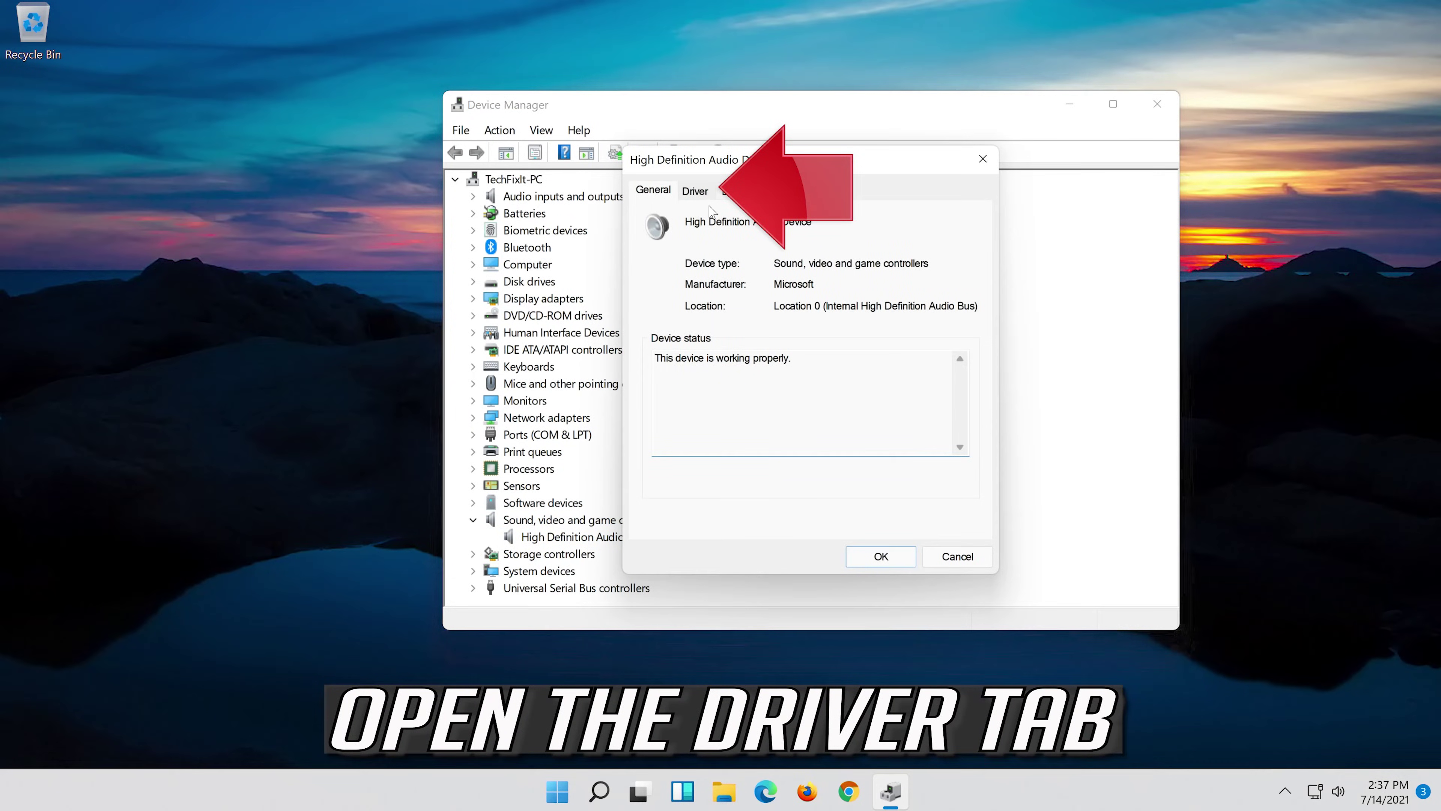
# Step: Update the driver manually, picking High Definition Audio Device from the compatible drivers list
pyautogui.click(693, 191)
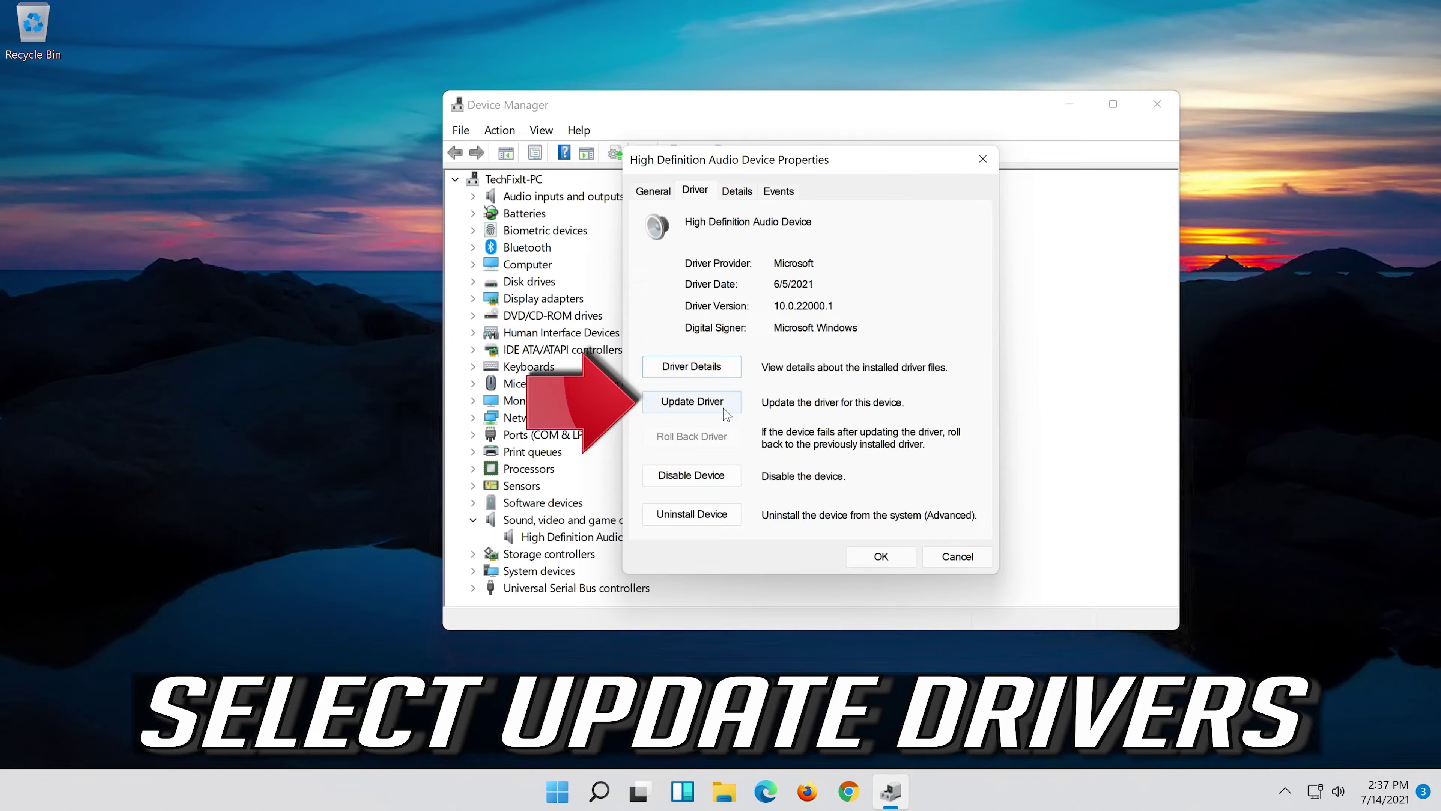
pyautogui.click(692, 402)
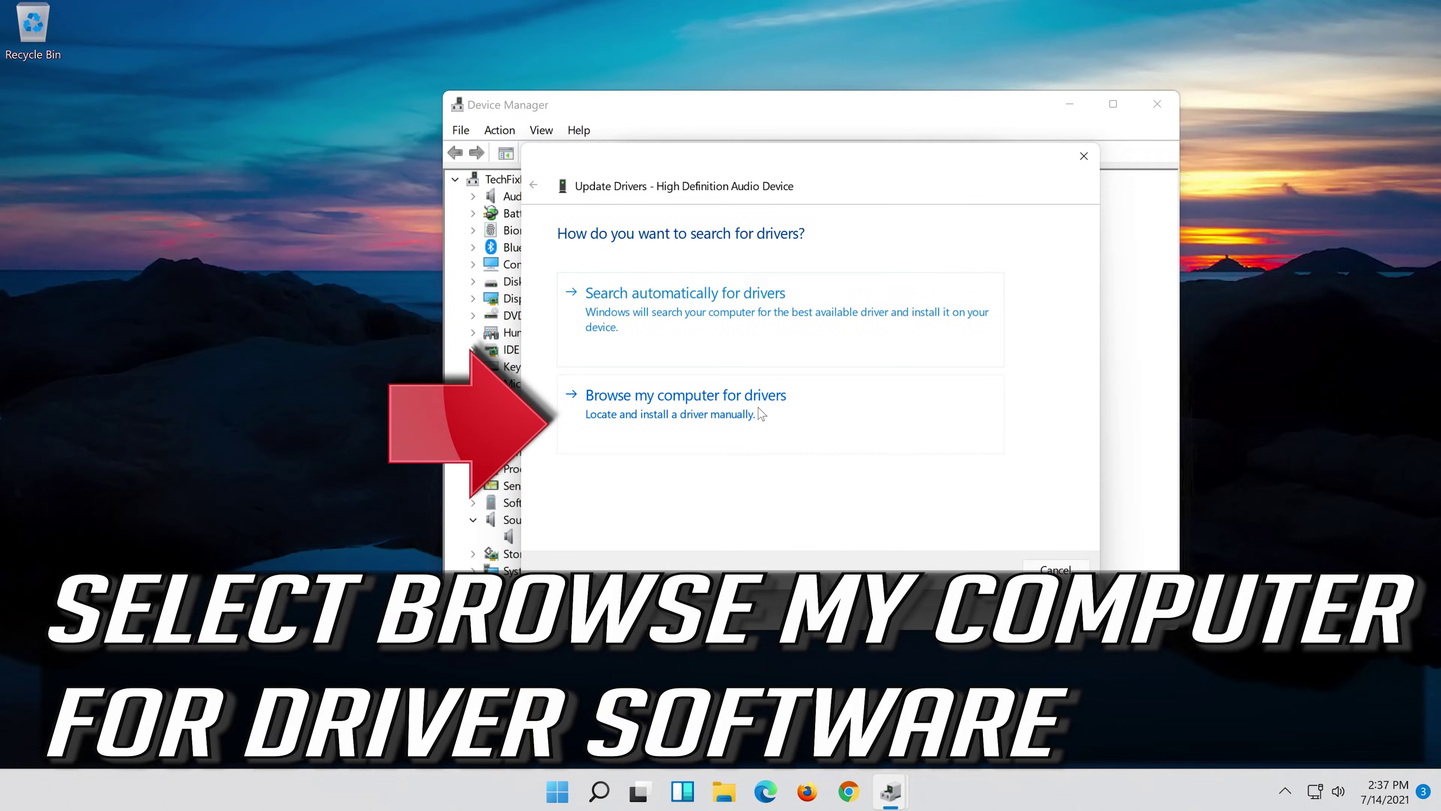
pyautogui.click(777, 417)
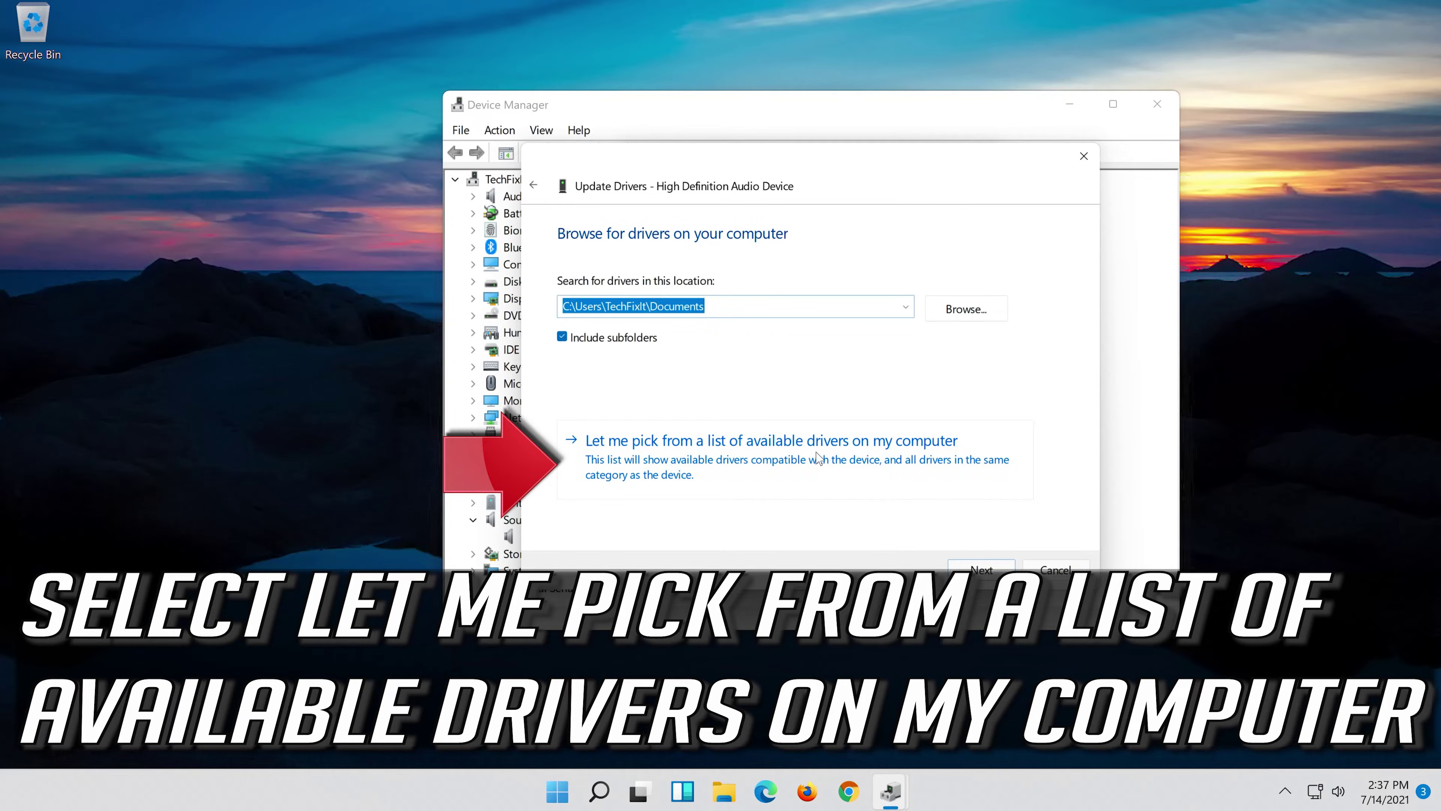
pyautogui.click(705, 474)
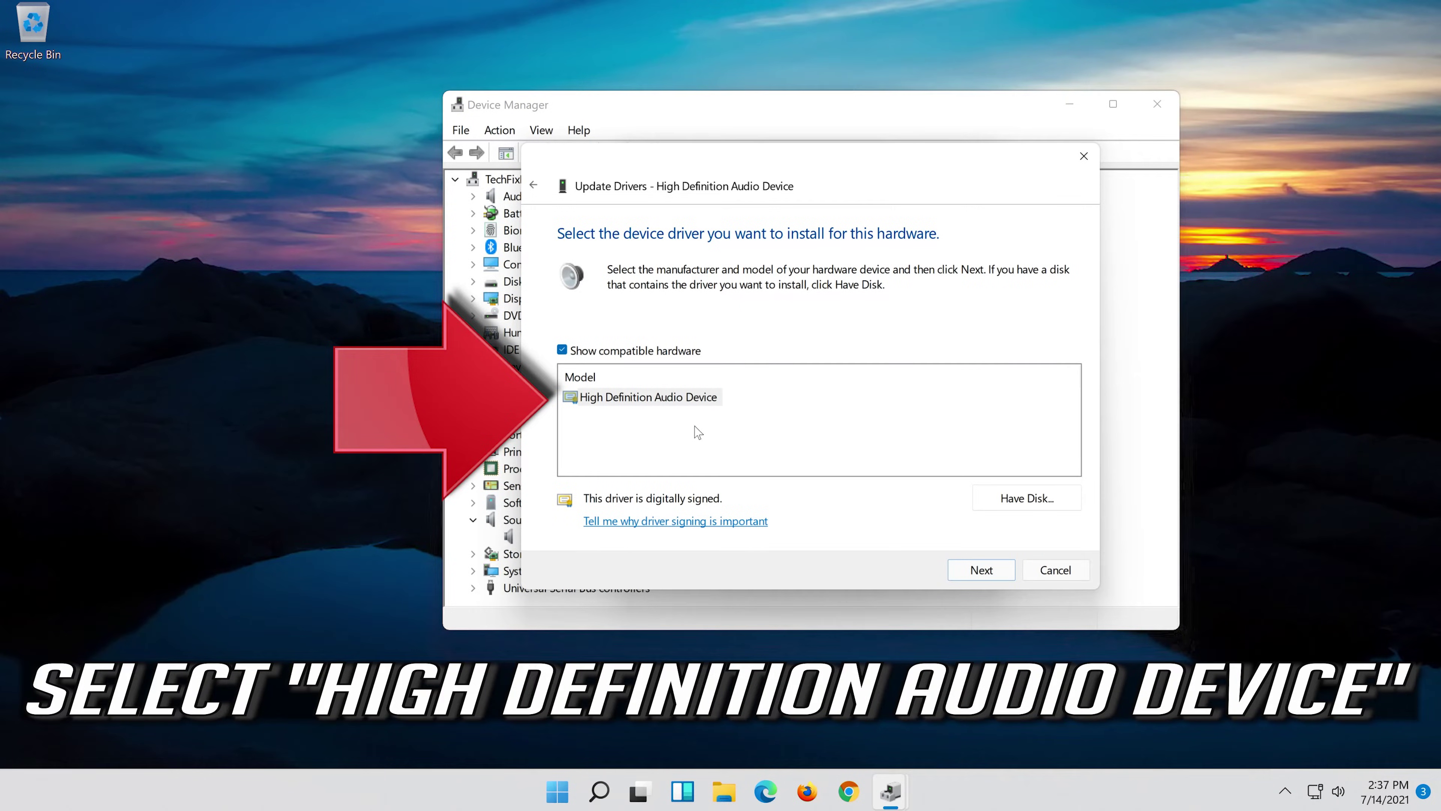
pyautogui.click(678, 399)
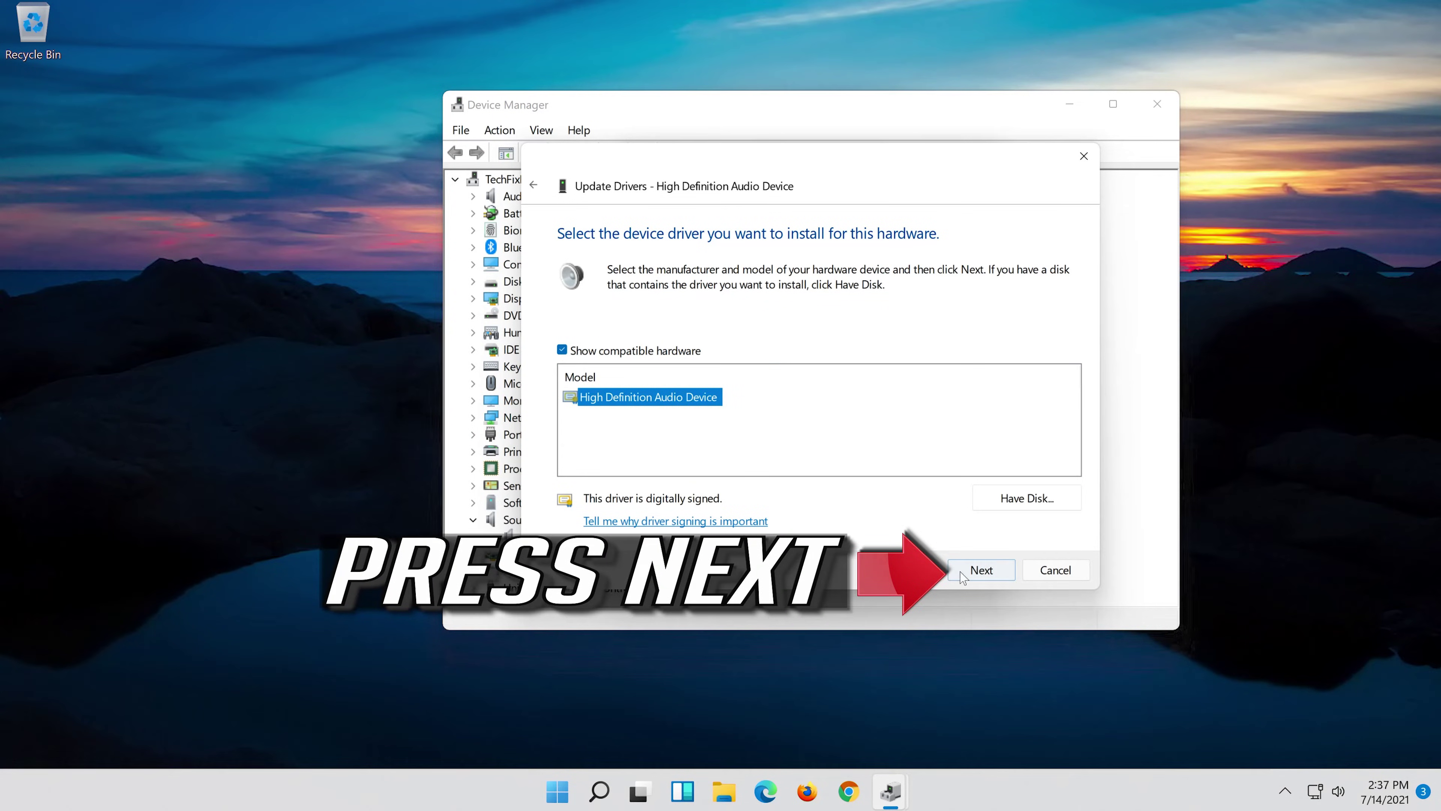
# Step: Install the High Definition Audio Device driver despite the warning, then close the wizard and Properties
pyautogui.click(994, 574)
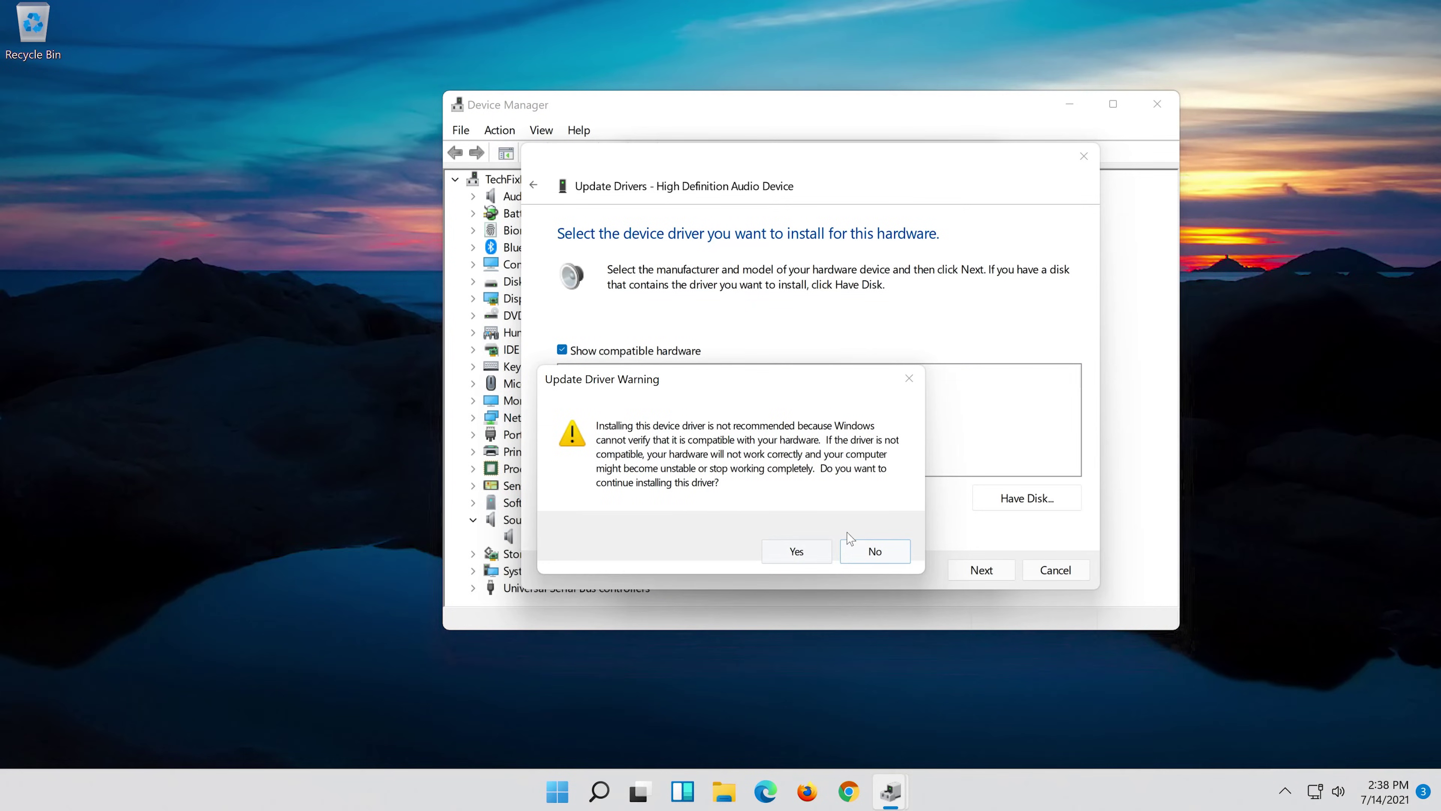
pyautogui.click(797, 552)
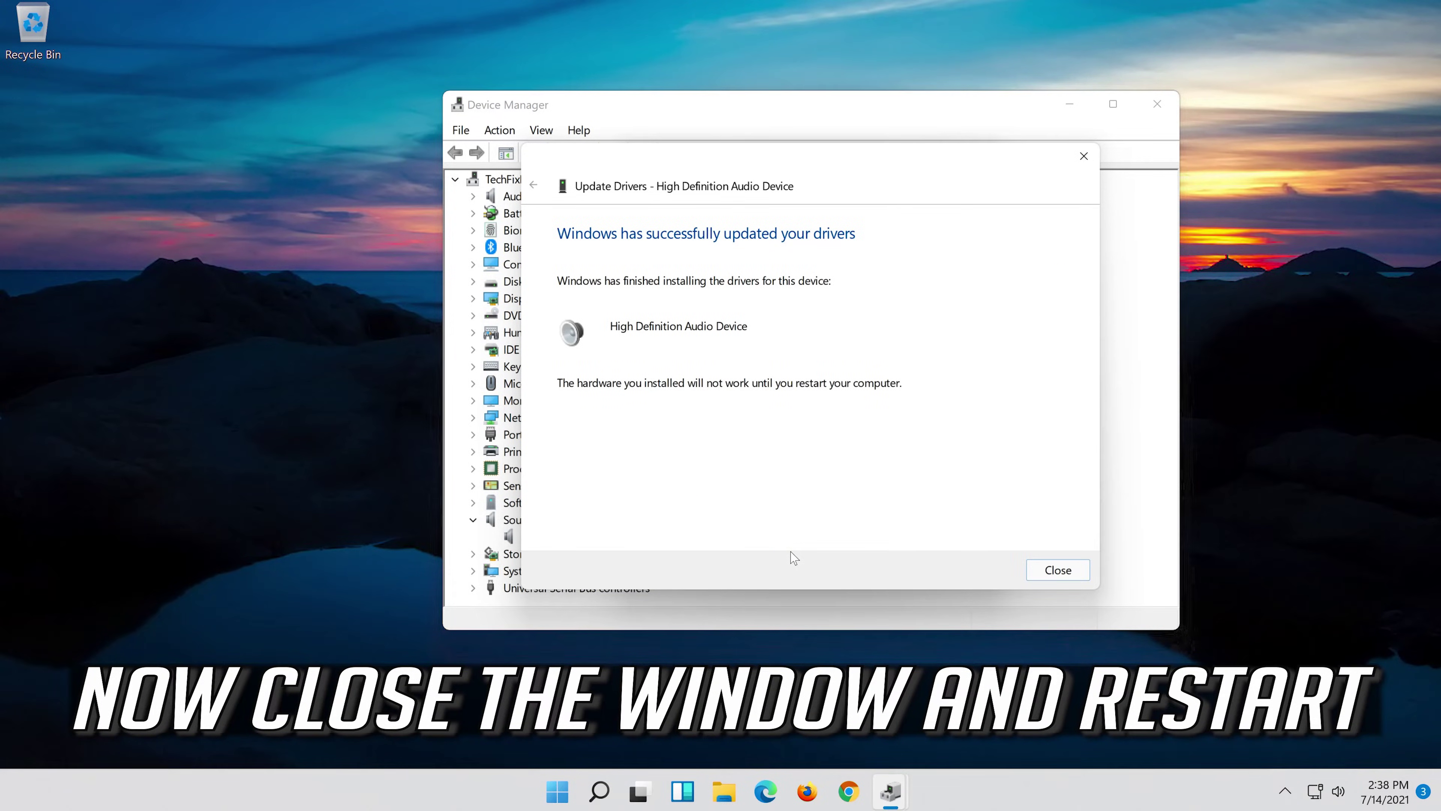
pyautogui.click(1055, 570)
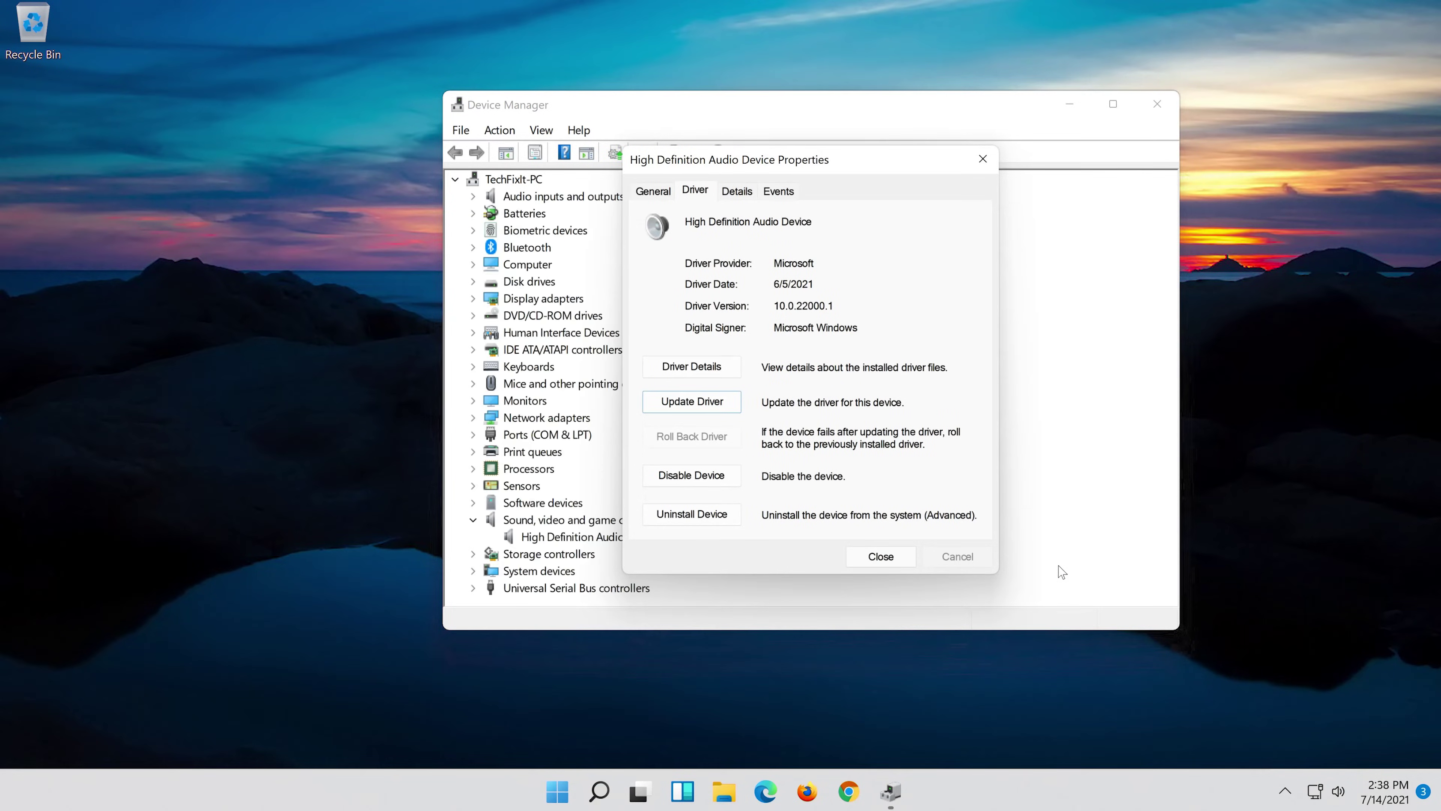
pyautogui.click(881, 556)
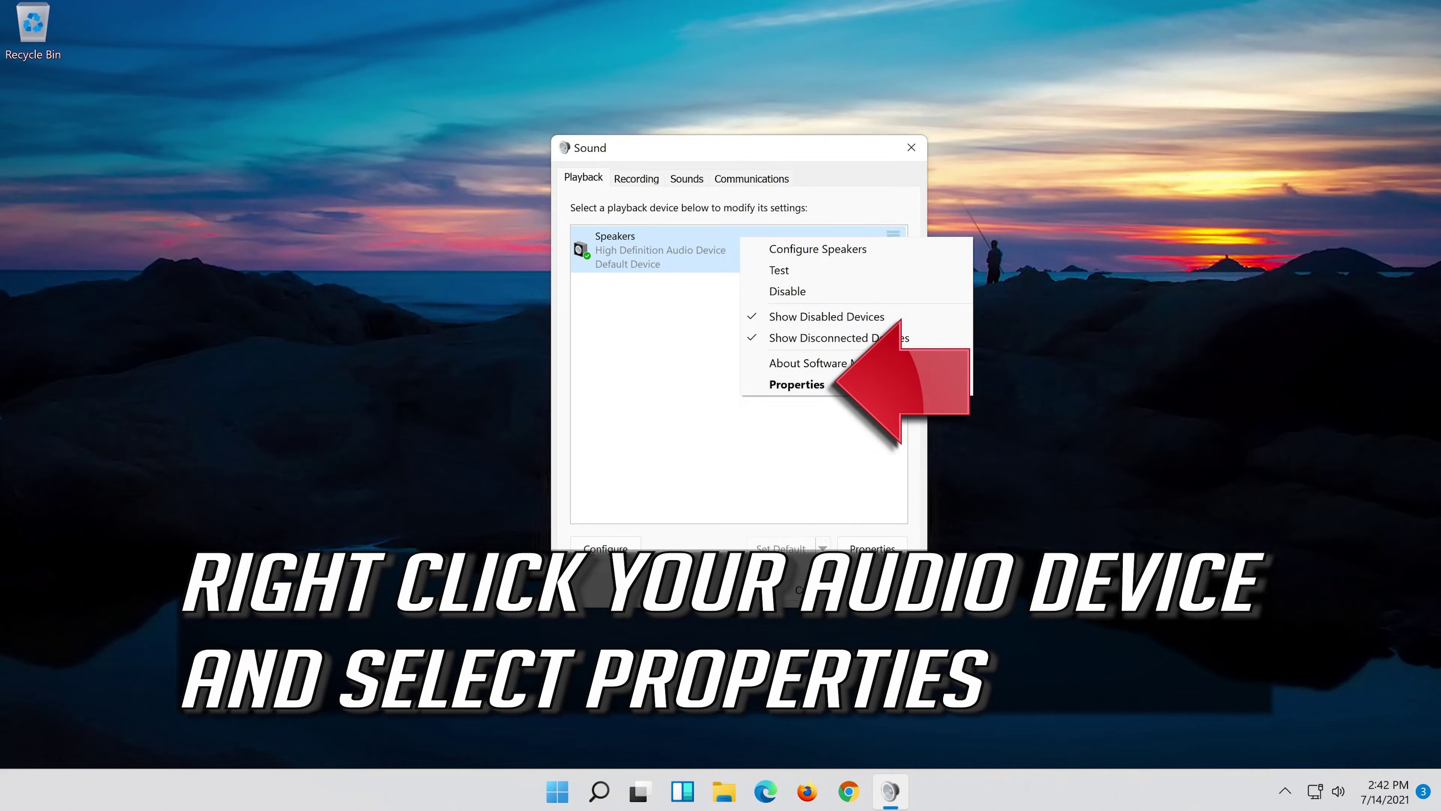
# Step: Turn on 'Disable all enhancements' for Speakers, apply it, and close both sound dialogs
pyautogui.click(855, 391)
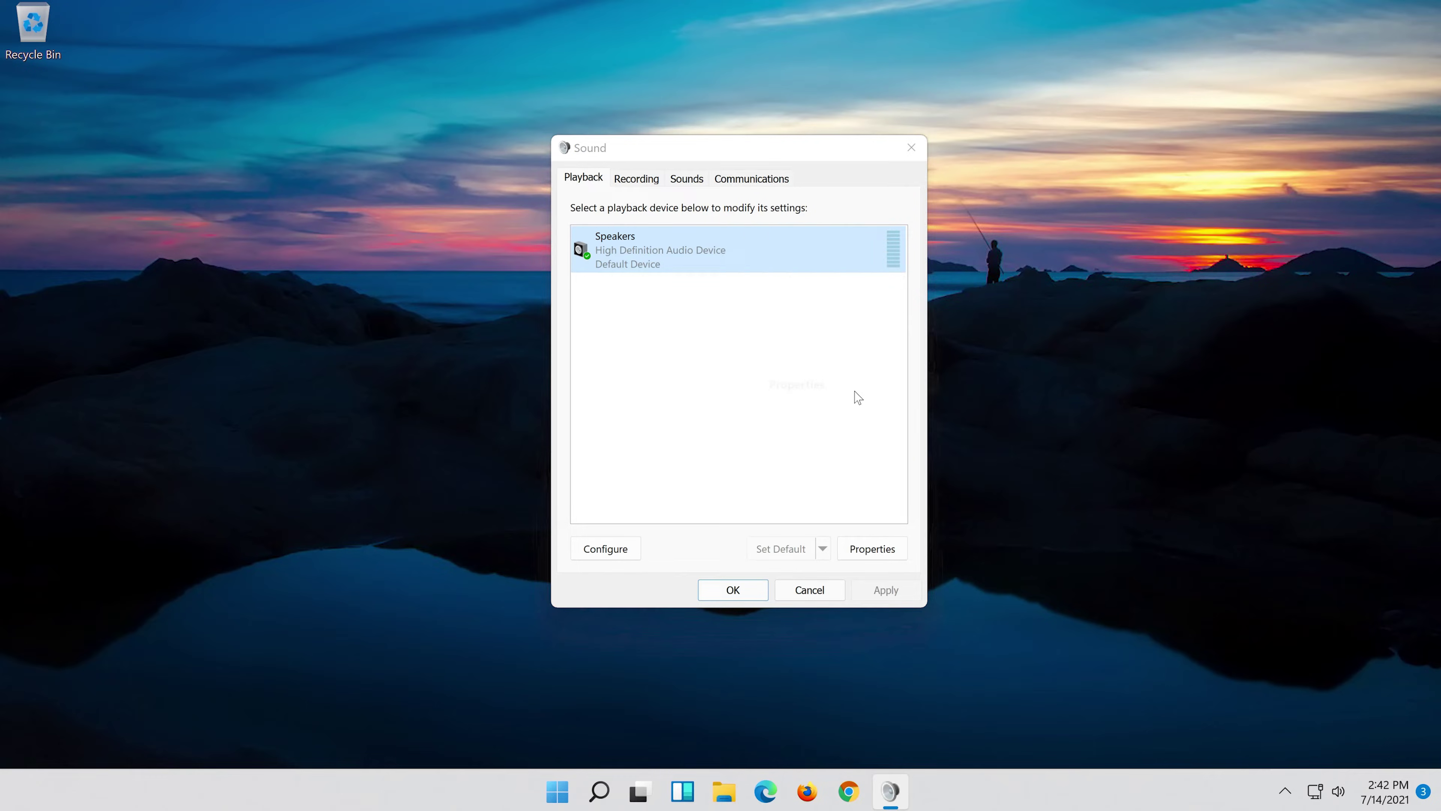
pyautogui.moveTo(800, 230); pyautogui.dragTo(770, 160)
pyautogui.click(710, 176)
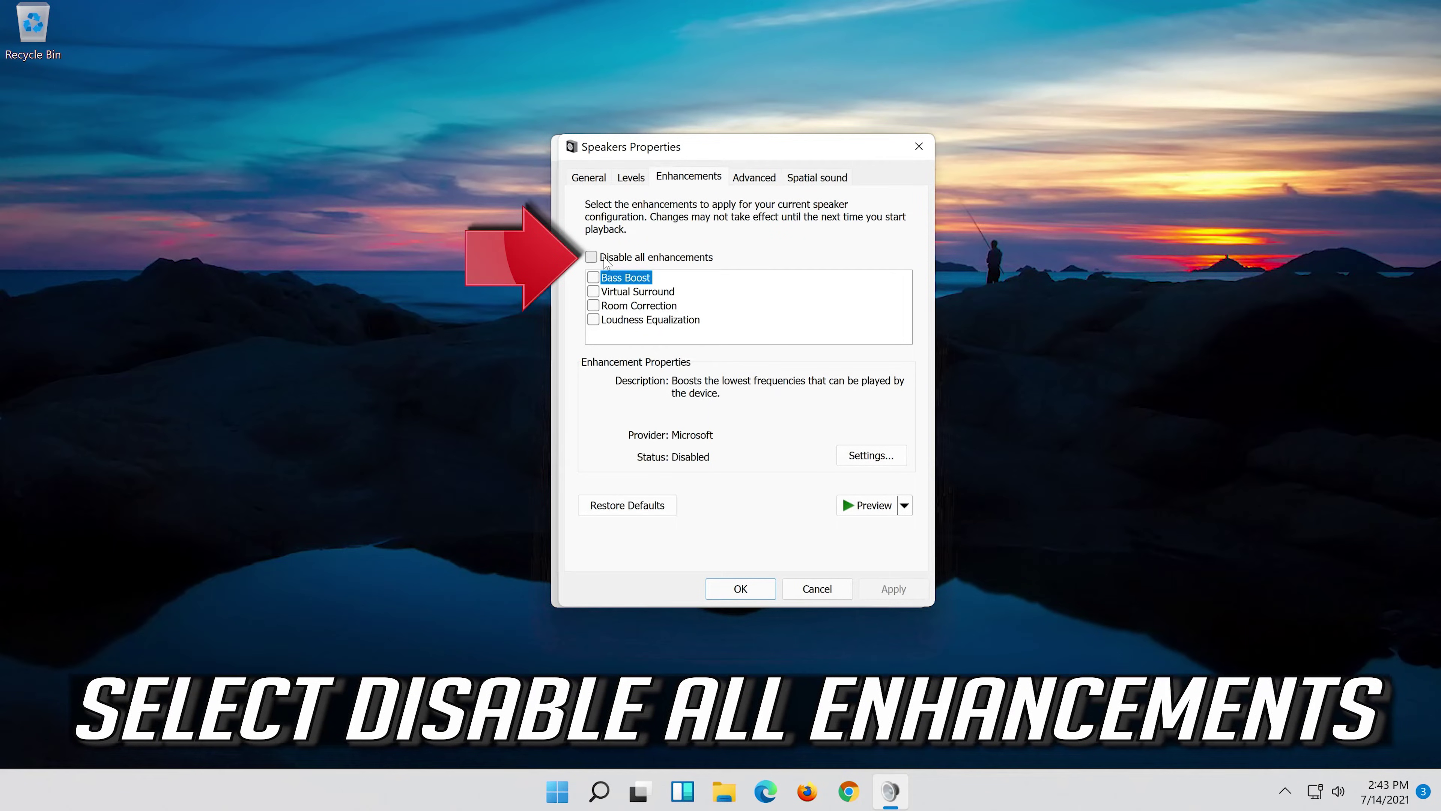
pyautogui.click(591, 257)
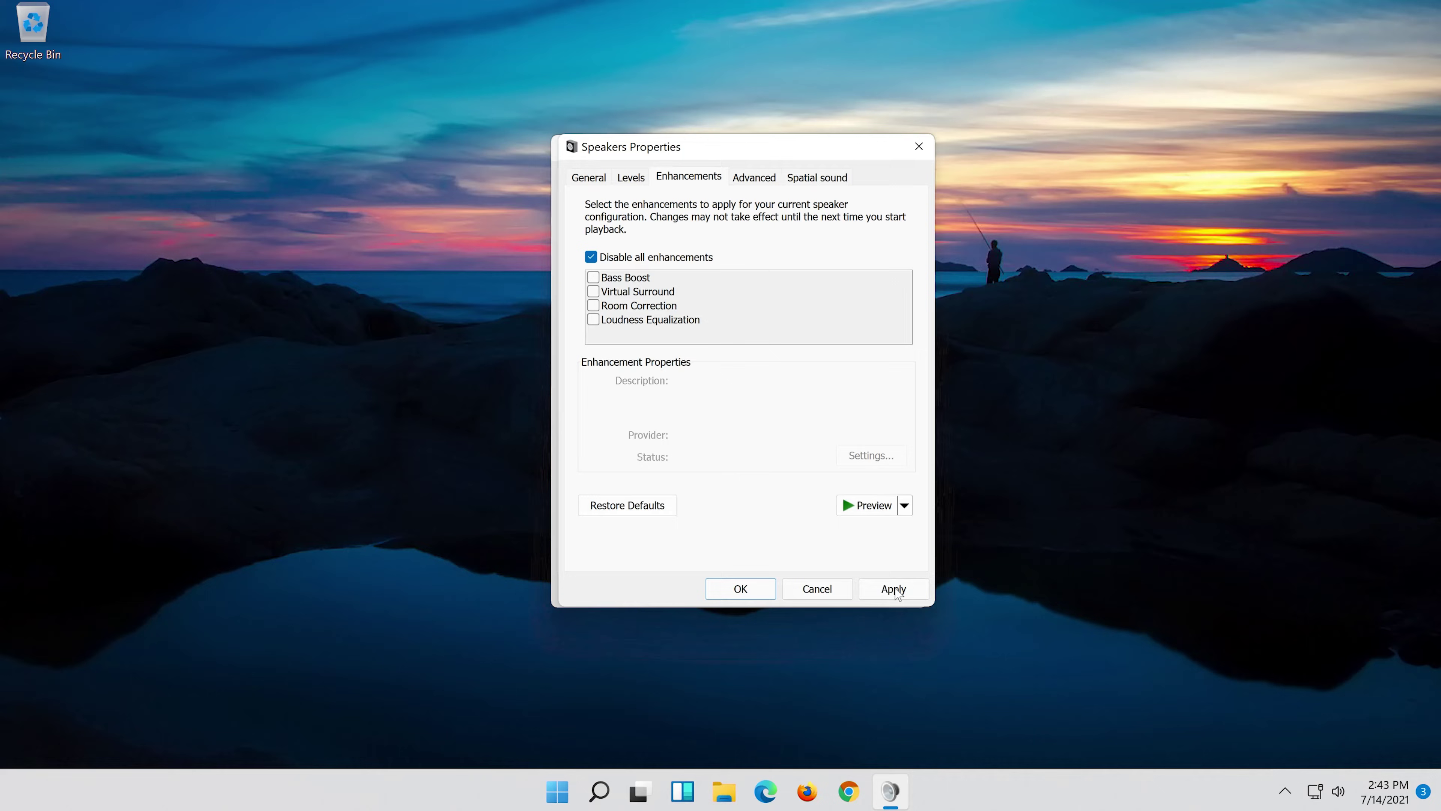
pyautogui.click(891, 590)
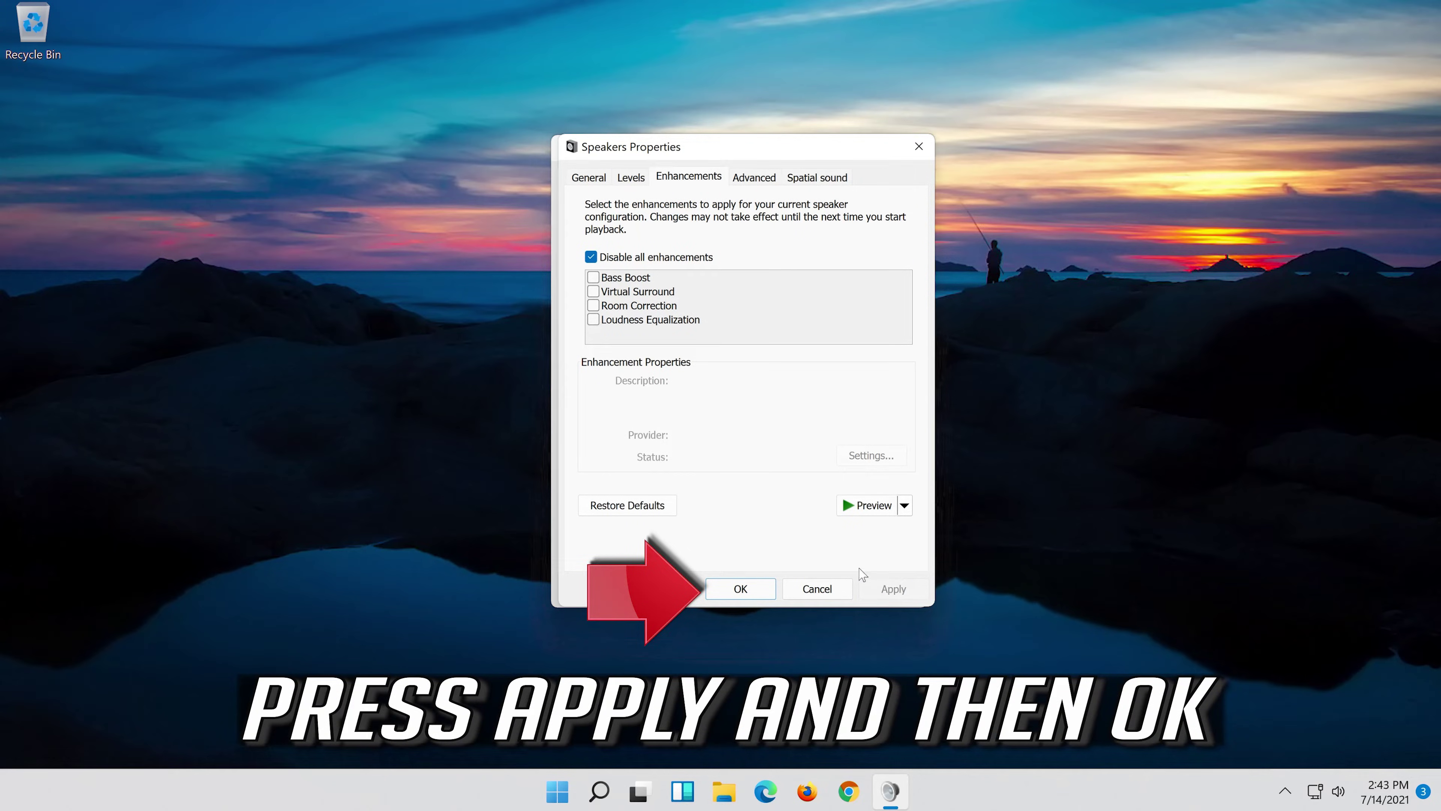
pyautogui.click(767, 592)
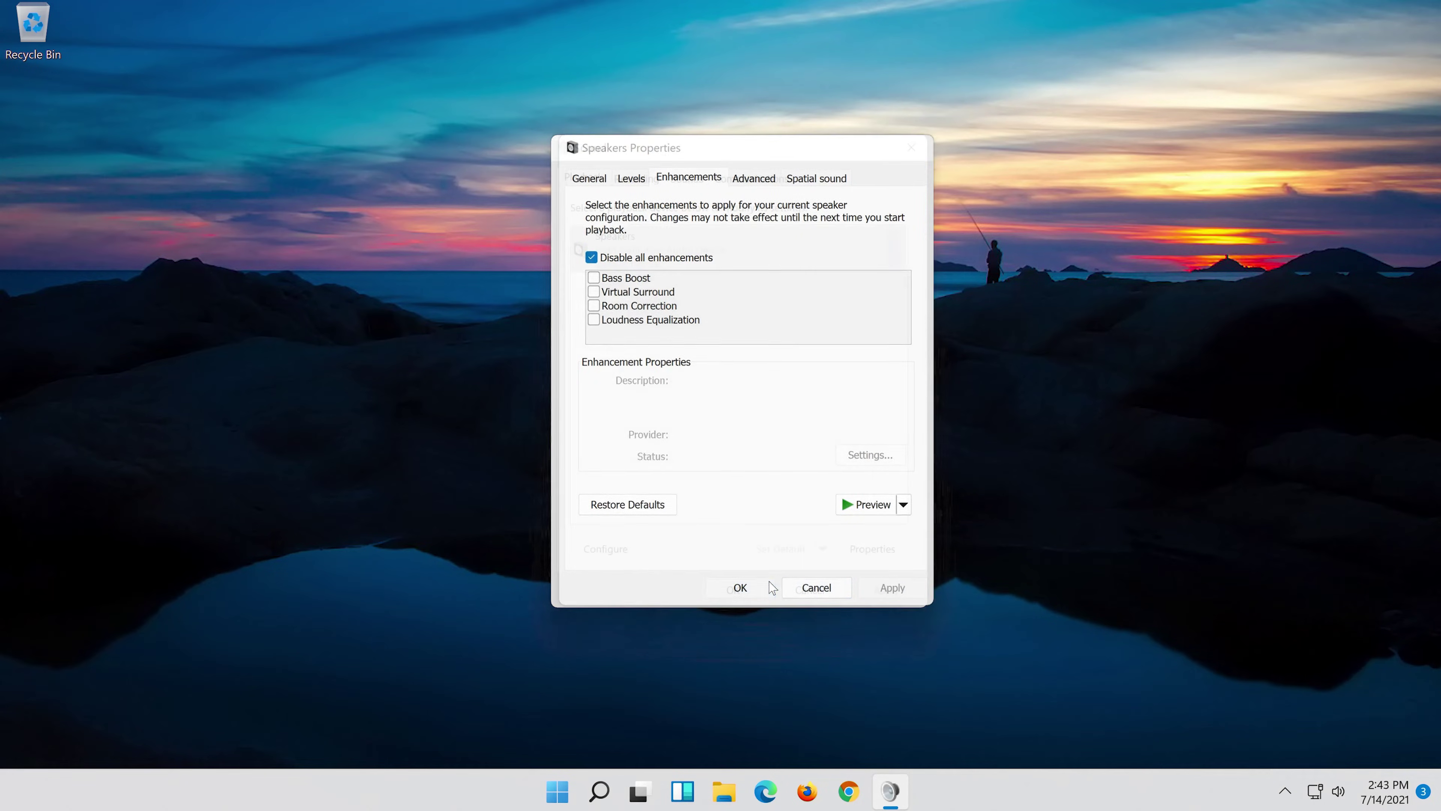
pyautogui.click(736, 592)
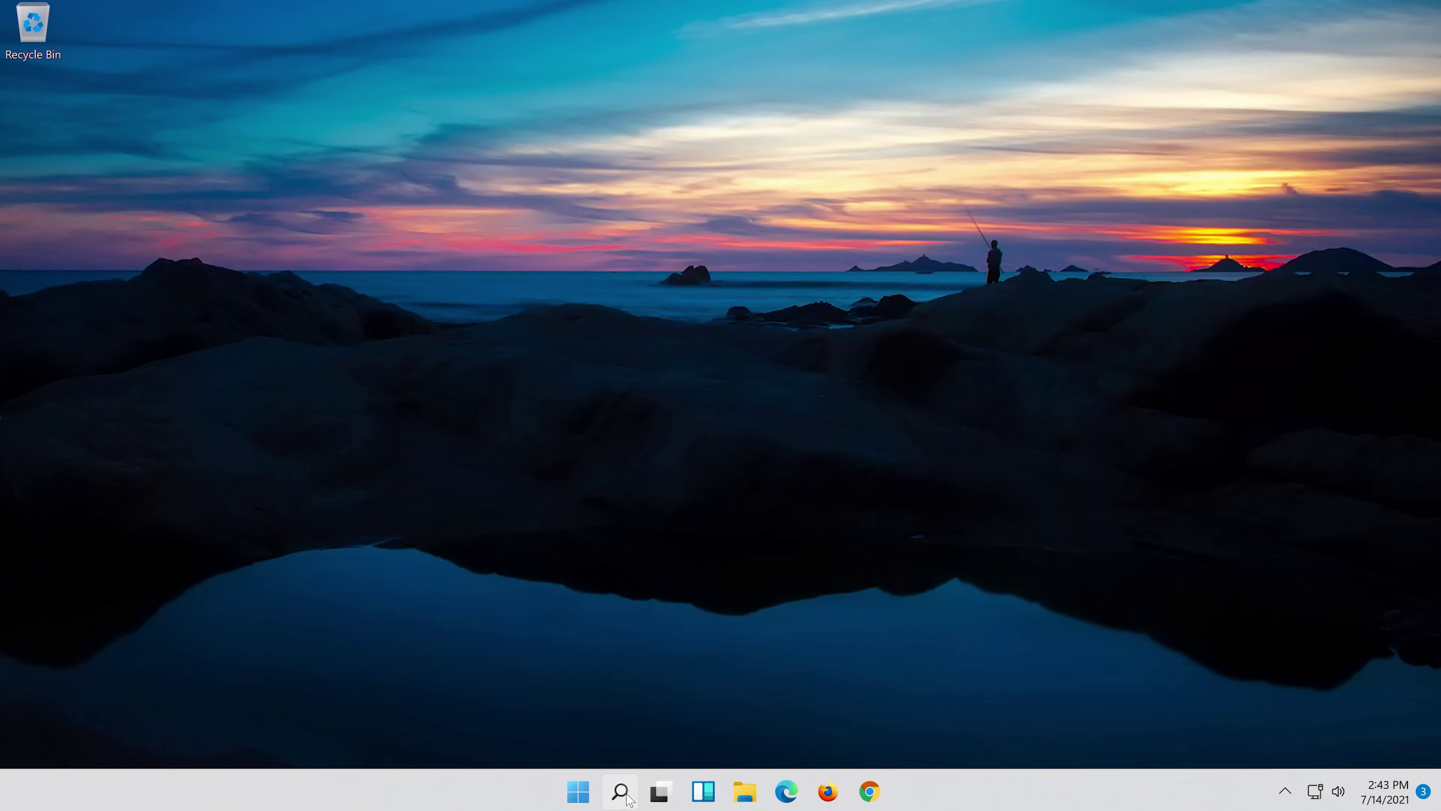
# Step: Search for 'control panel', open Control Panel, and go to Hardware and Sound
pyautogui.click(621, 791)
pyautogui.write('c')
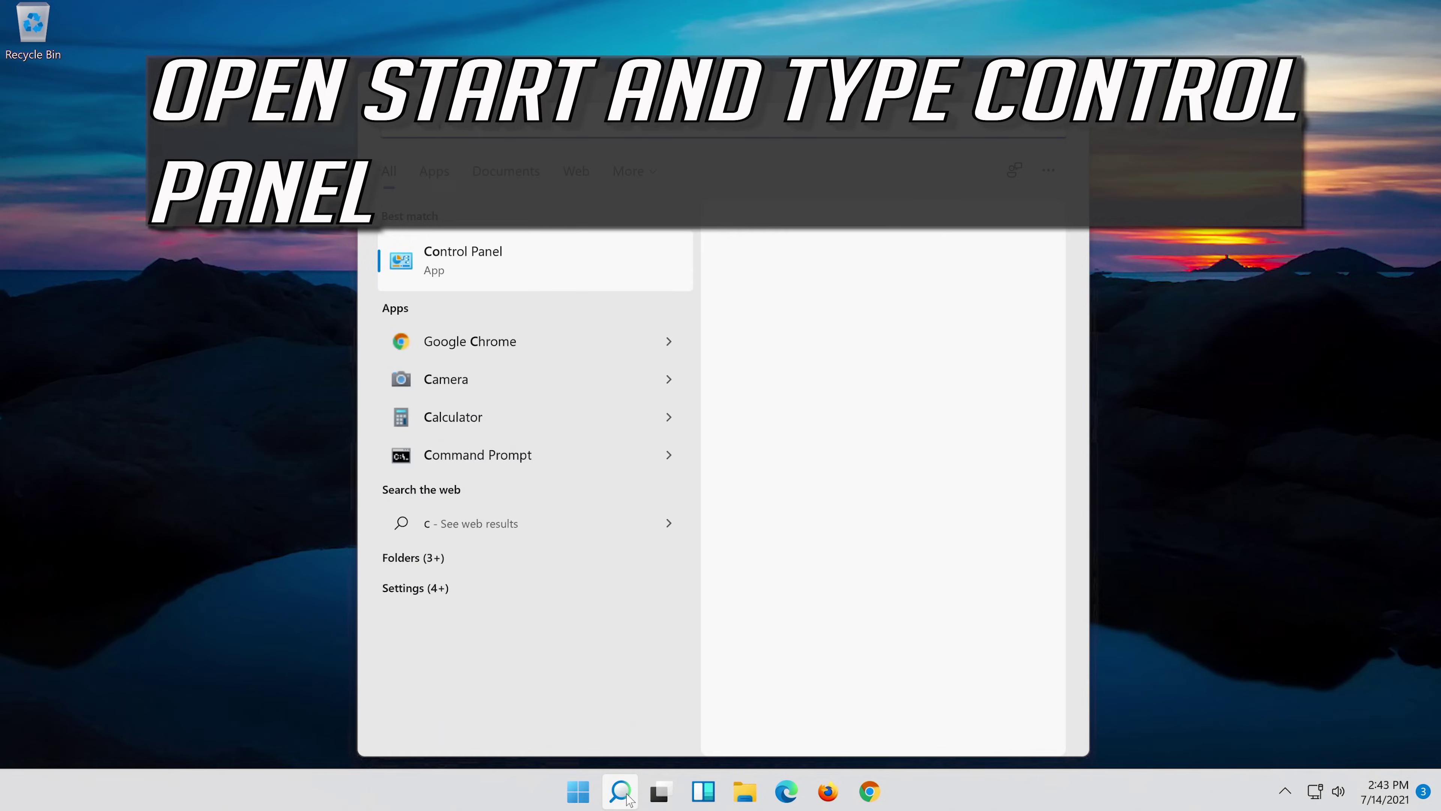
pyautogui.write('ontrol panel')
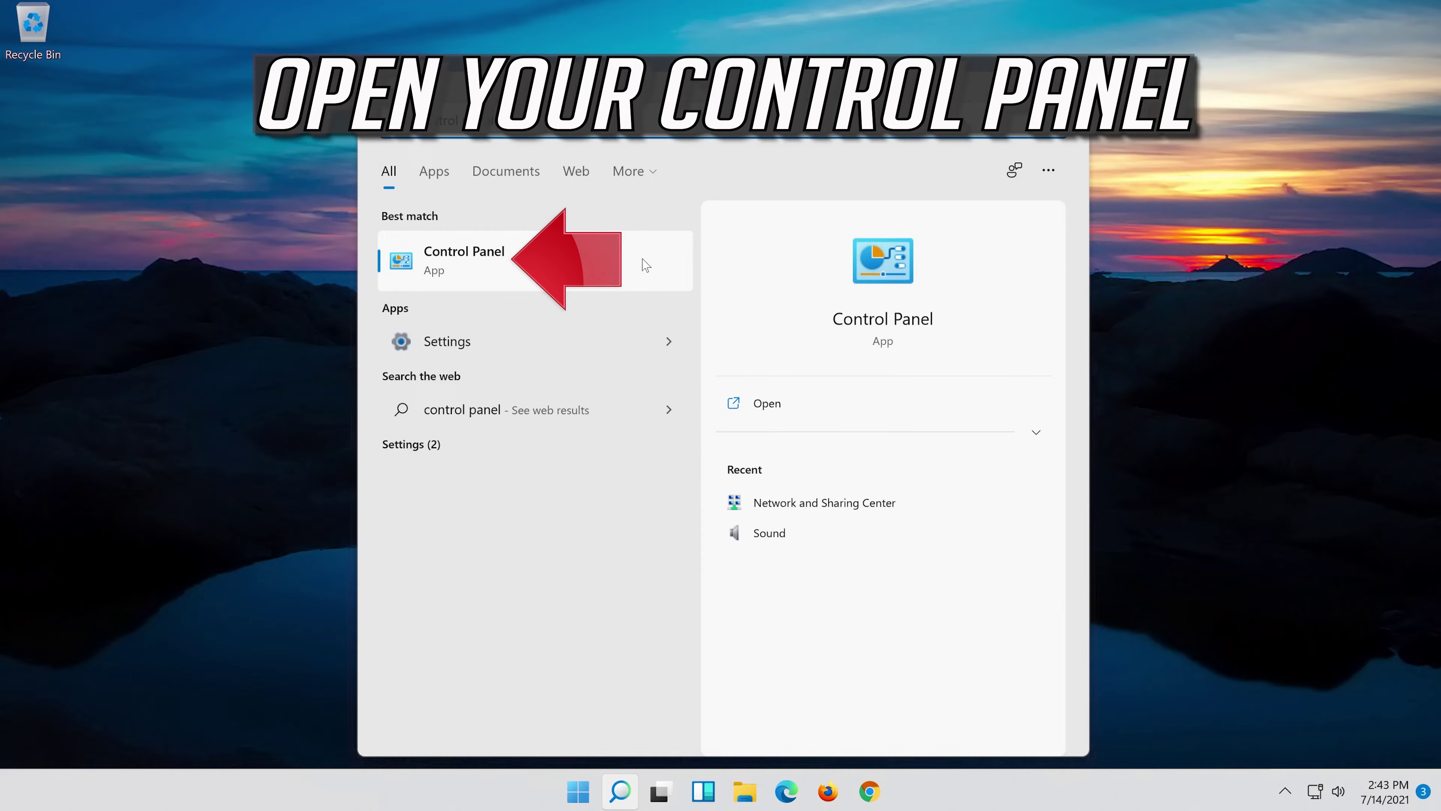
pyautogui.click(601, 267)
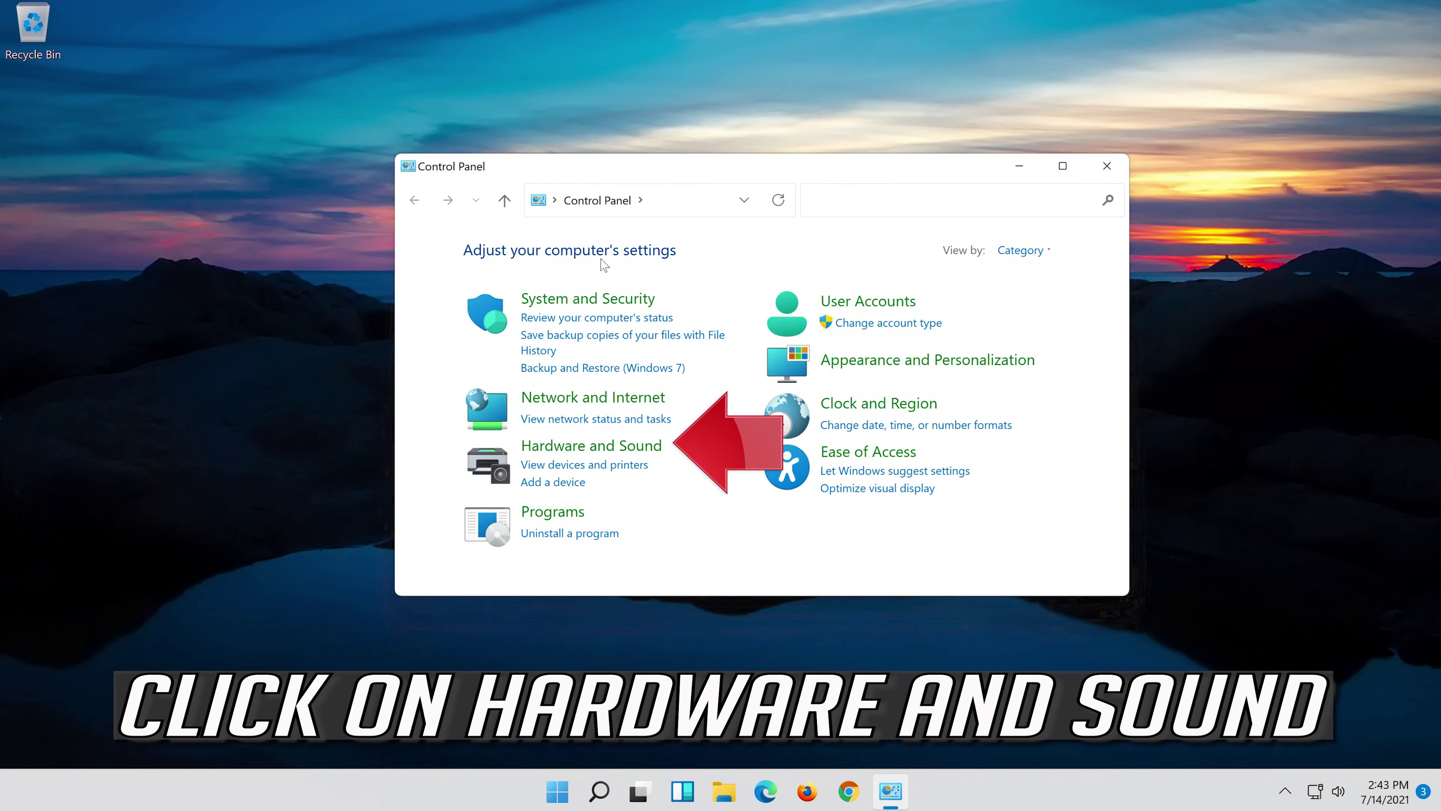
pyautogui.click(633, 446)
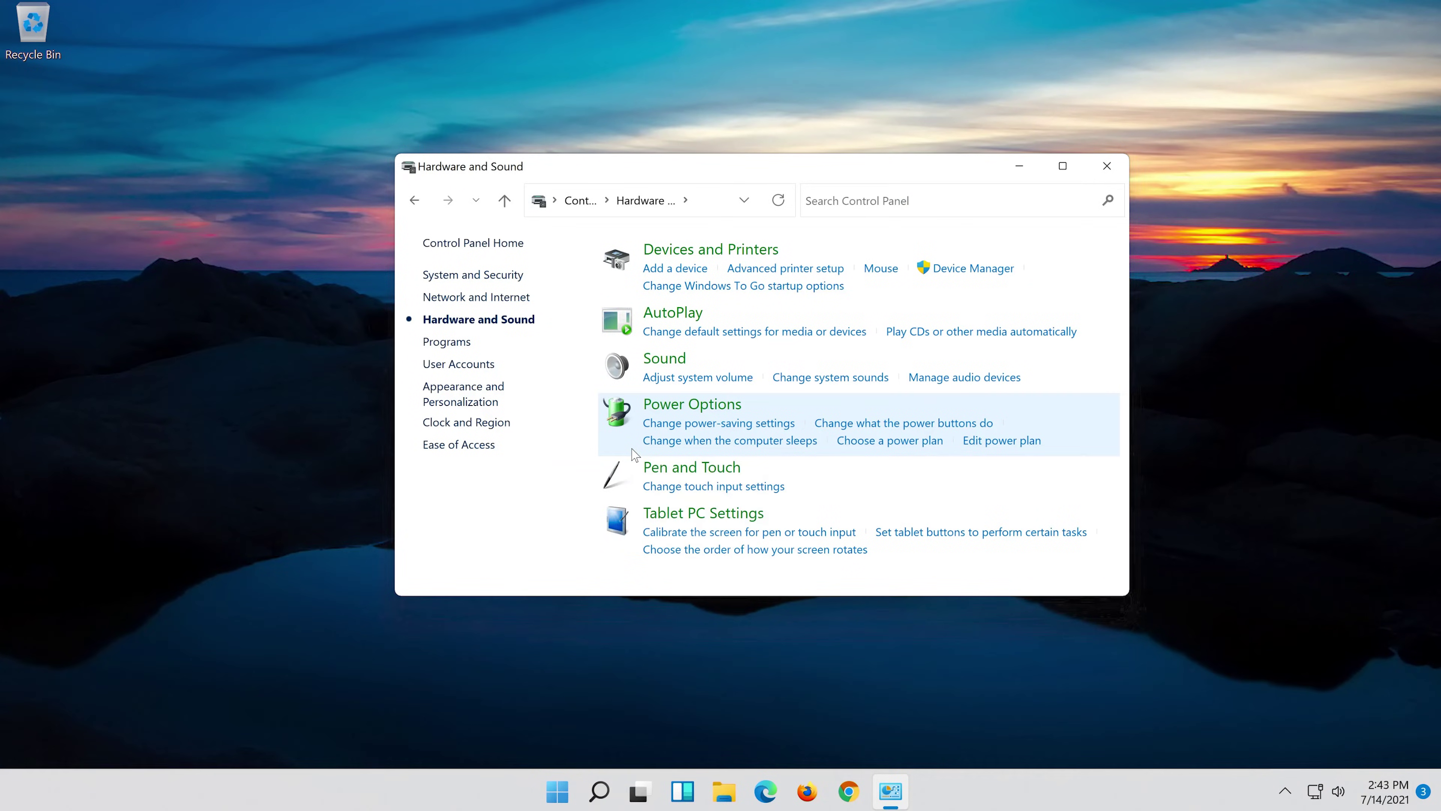
# Step: Open the Sound dialog and bring up Properties for the Speakers playback device
pyautogui.click(654, 366)
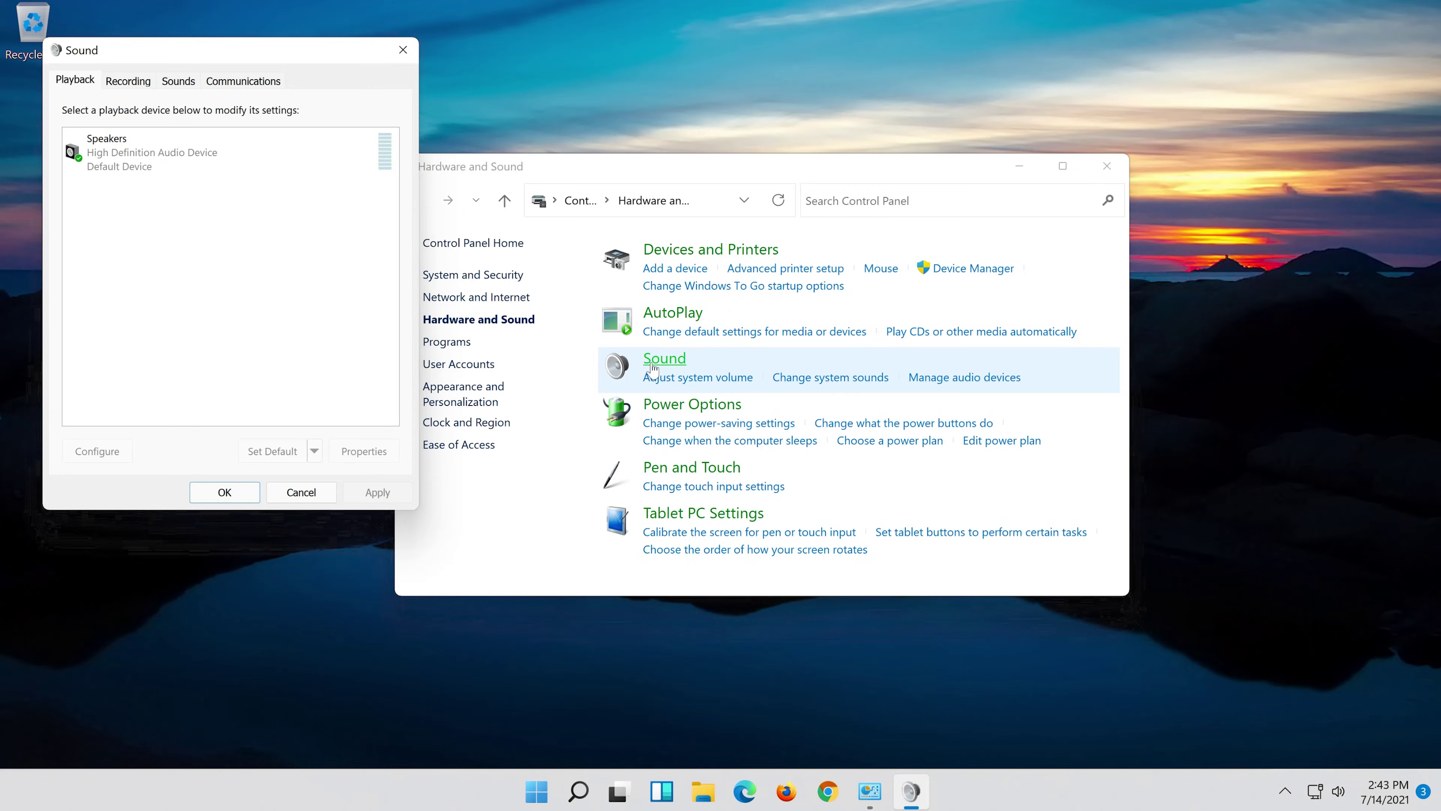
pyautogui.moveTo(239, 57); pyautogui.dragTo(781, 137)
pyautogui.click(631, 230)
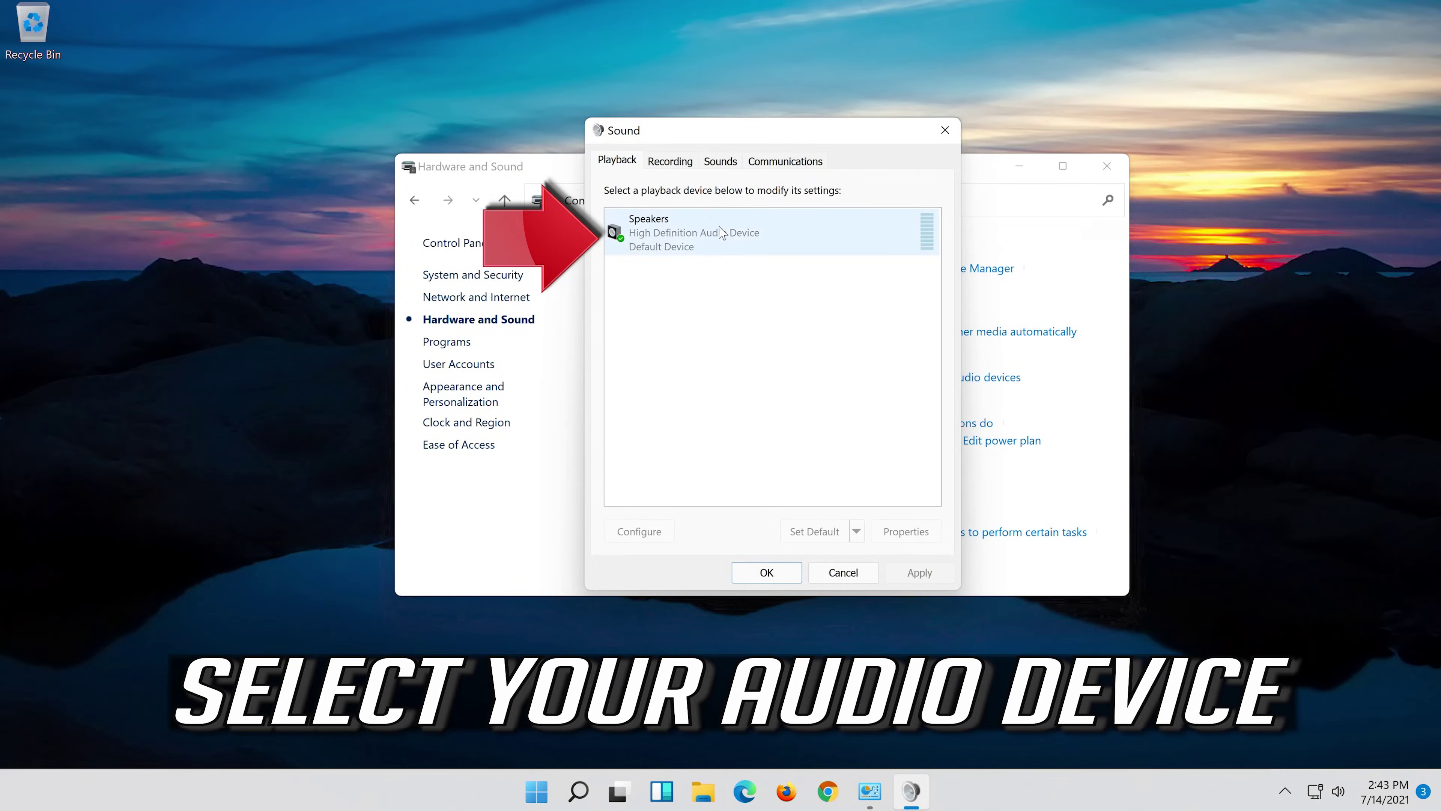
pyautogui.rightClick(767, 250)
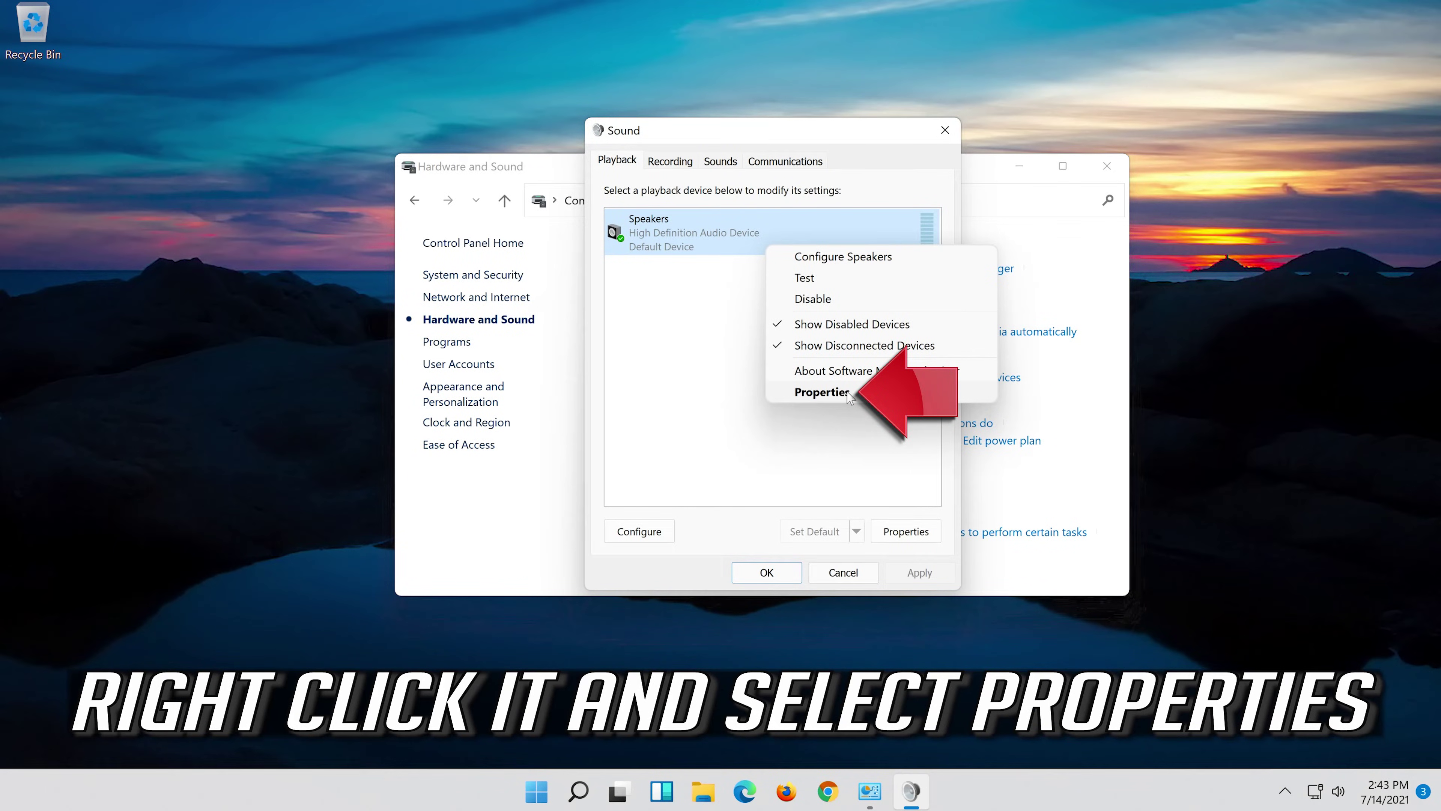
pyautogui.click(822, 392)
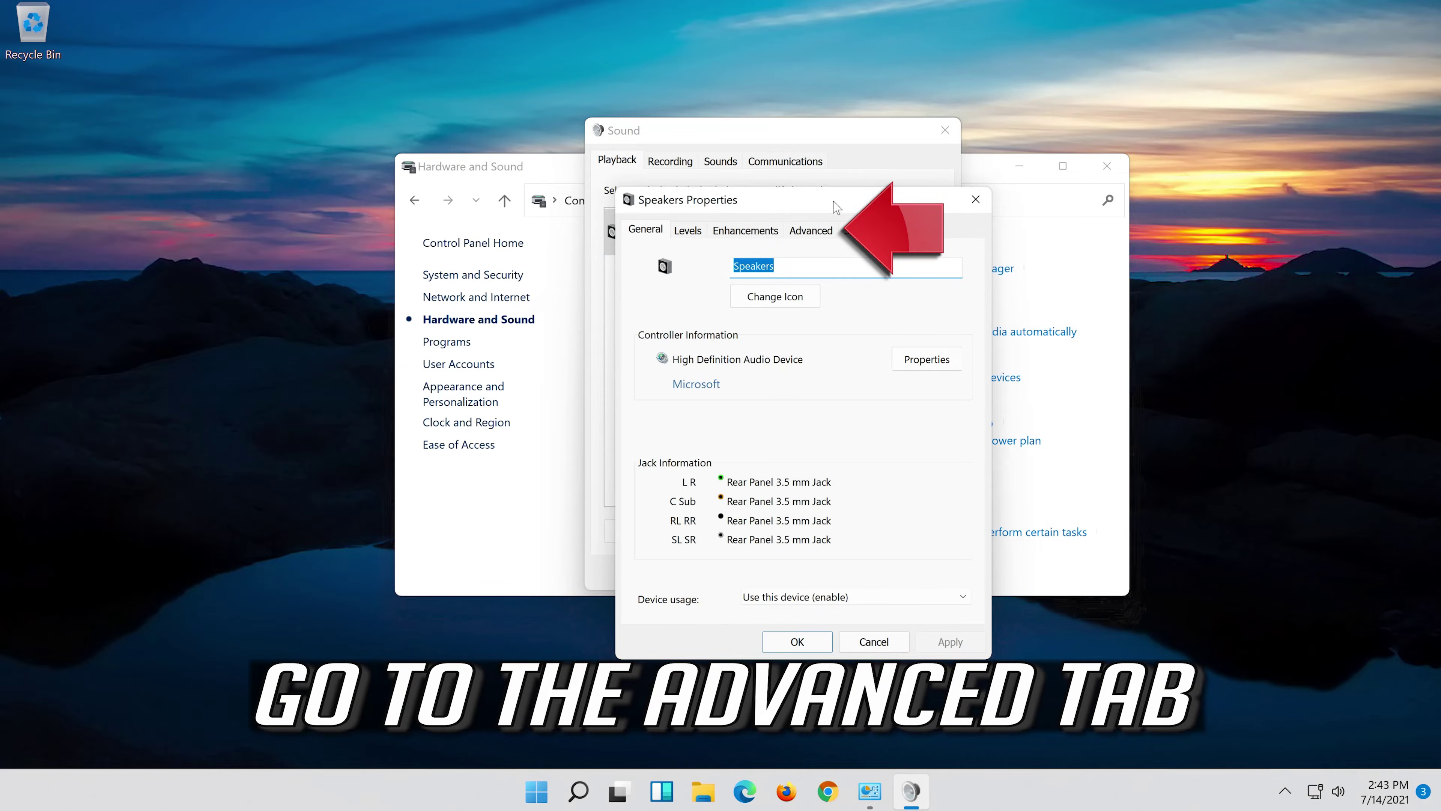
# Step: Set the speakers' default format to 16 bit, 48000 Hz (DVD Quality), apply, and close
pyautogui.click(820, 230)
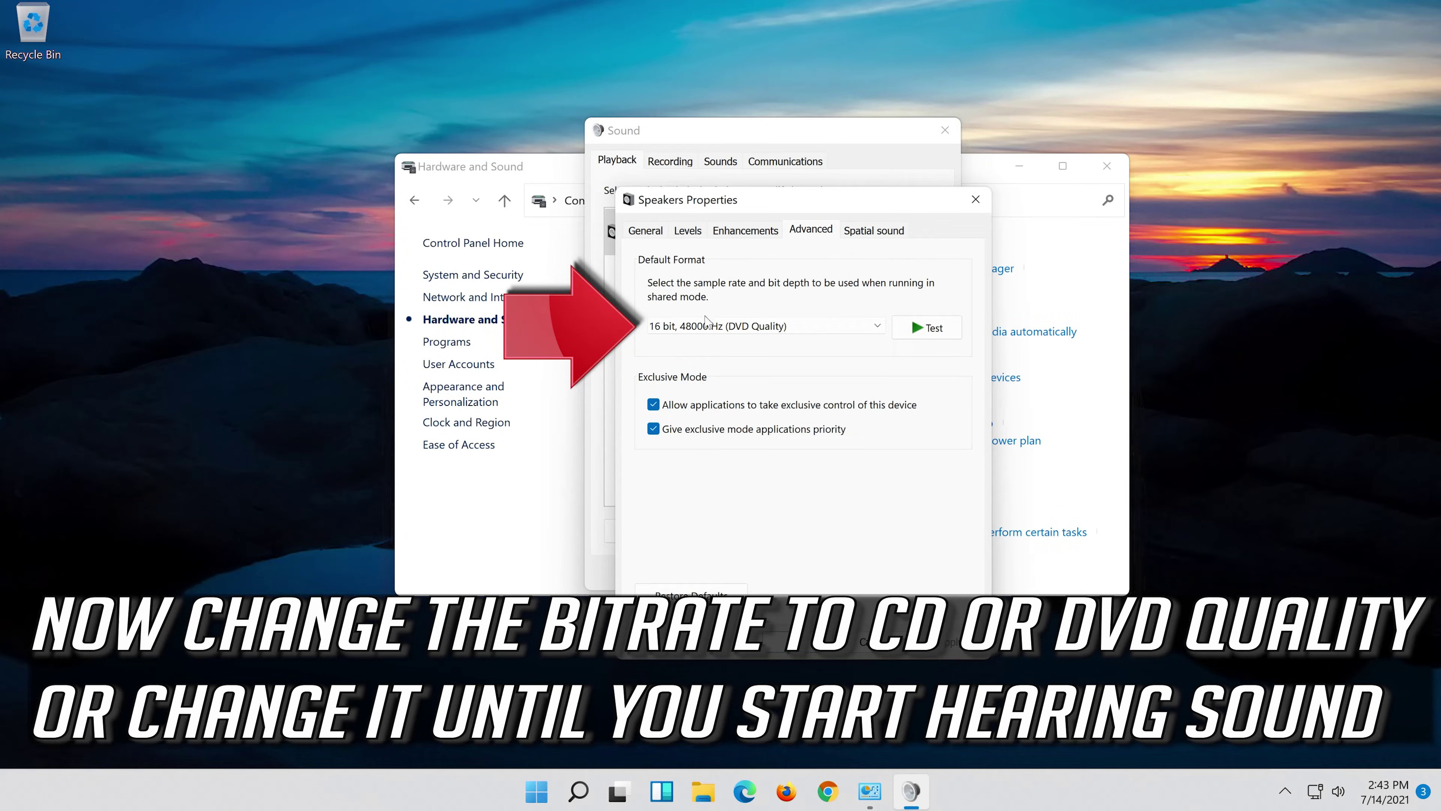
pyautogui.click(735, 328)
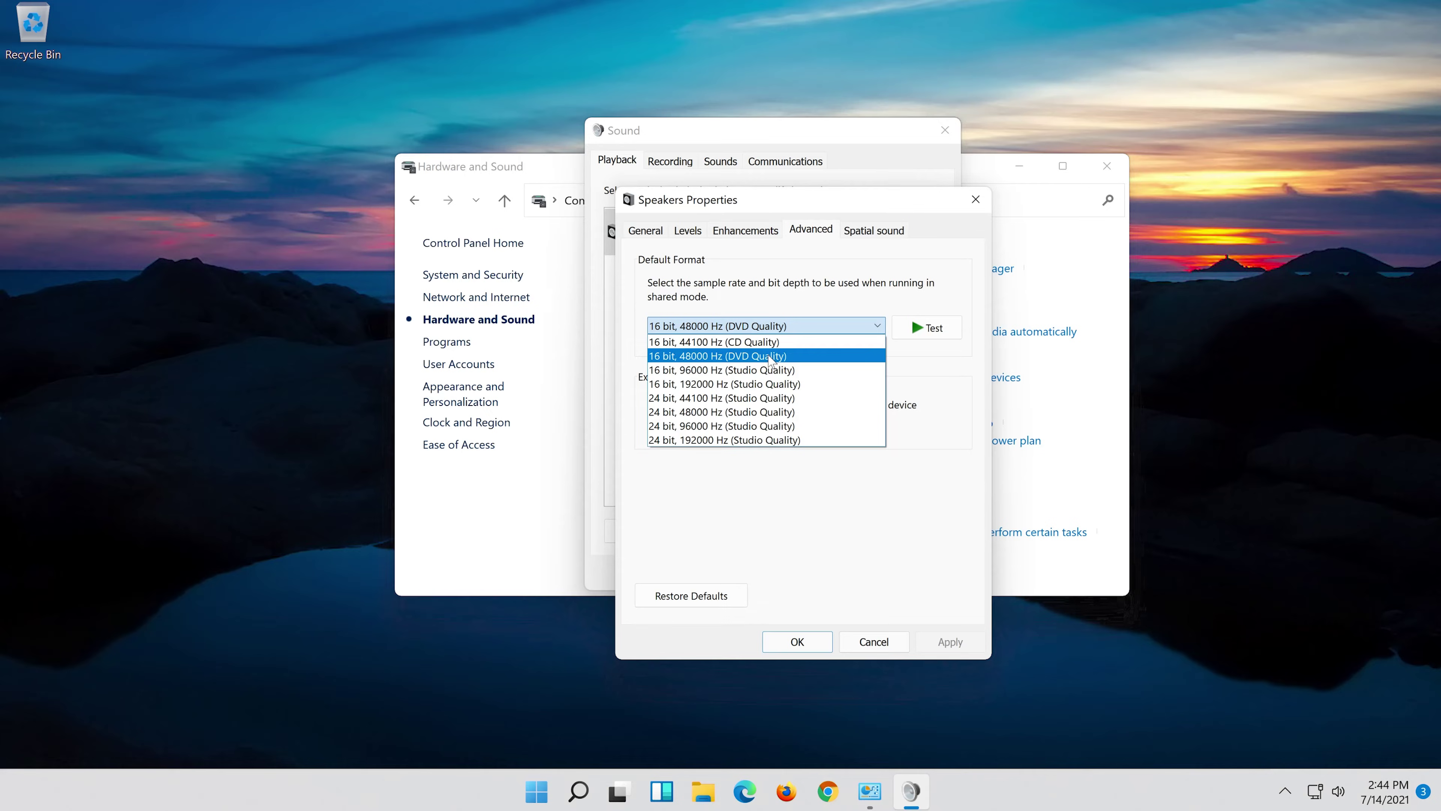
pyautogui.click(772, 356)
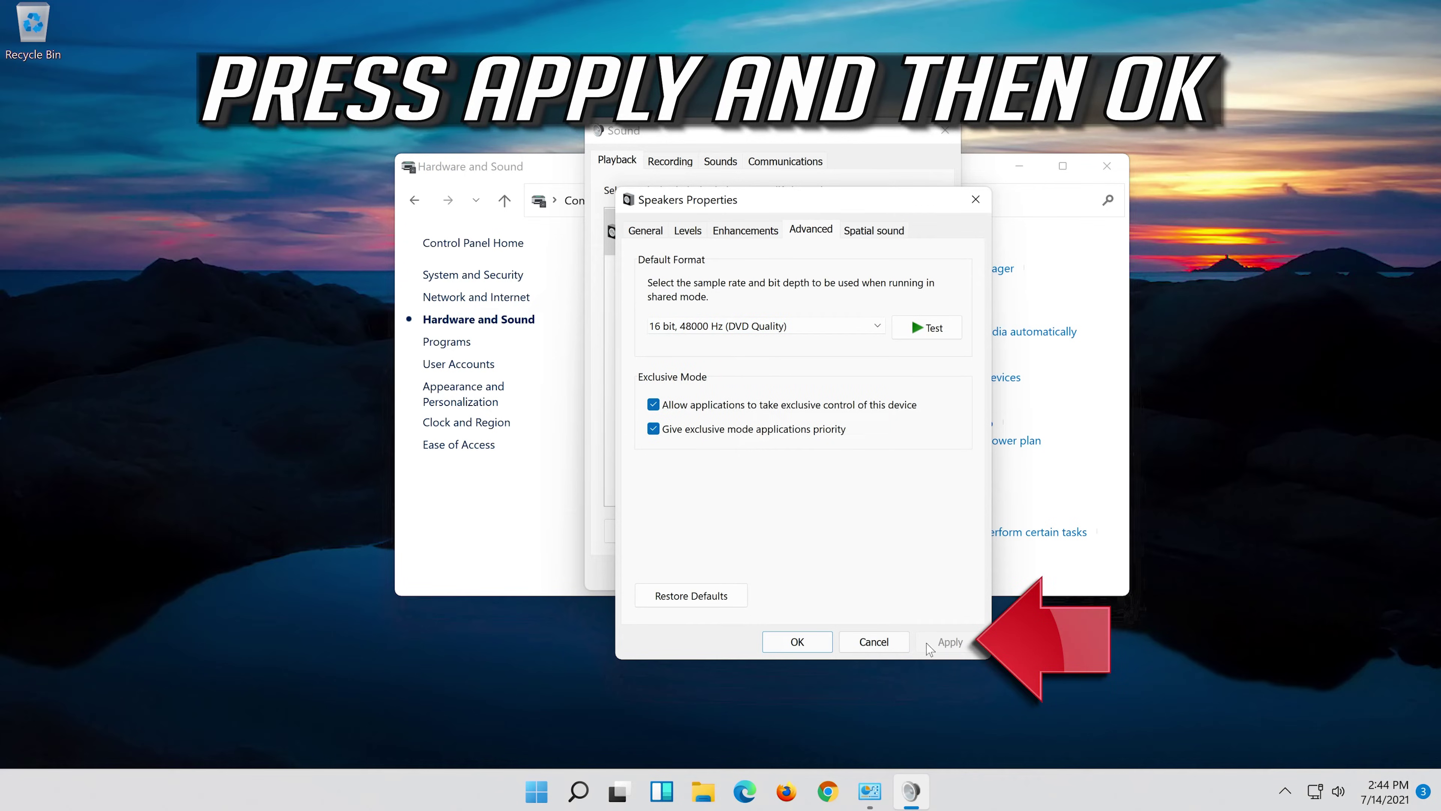
pyautogui.click(950, 643)
pyautogui.click(791, 642)
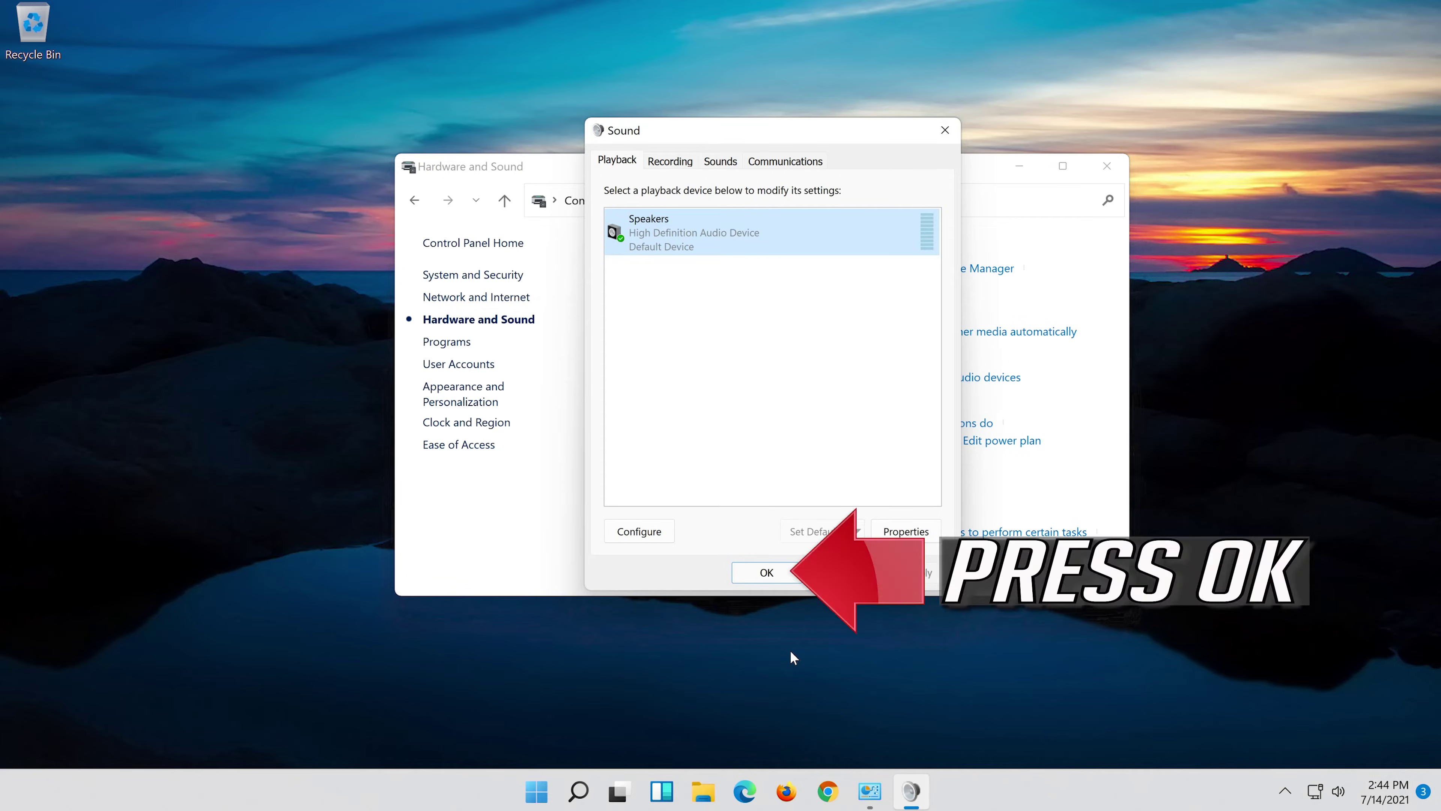
pyautogui.click(745, 575)
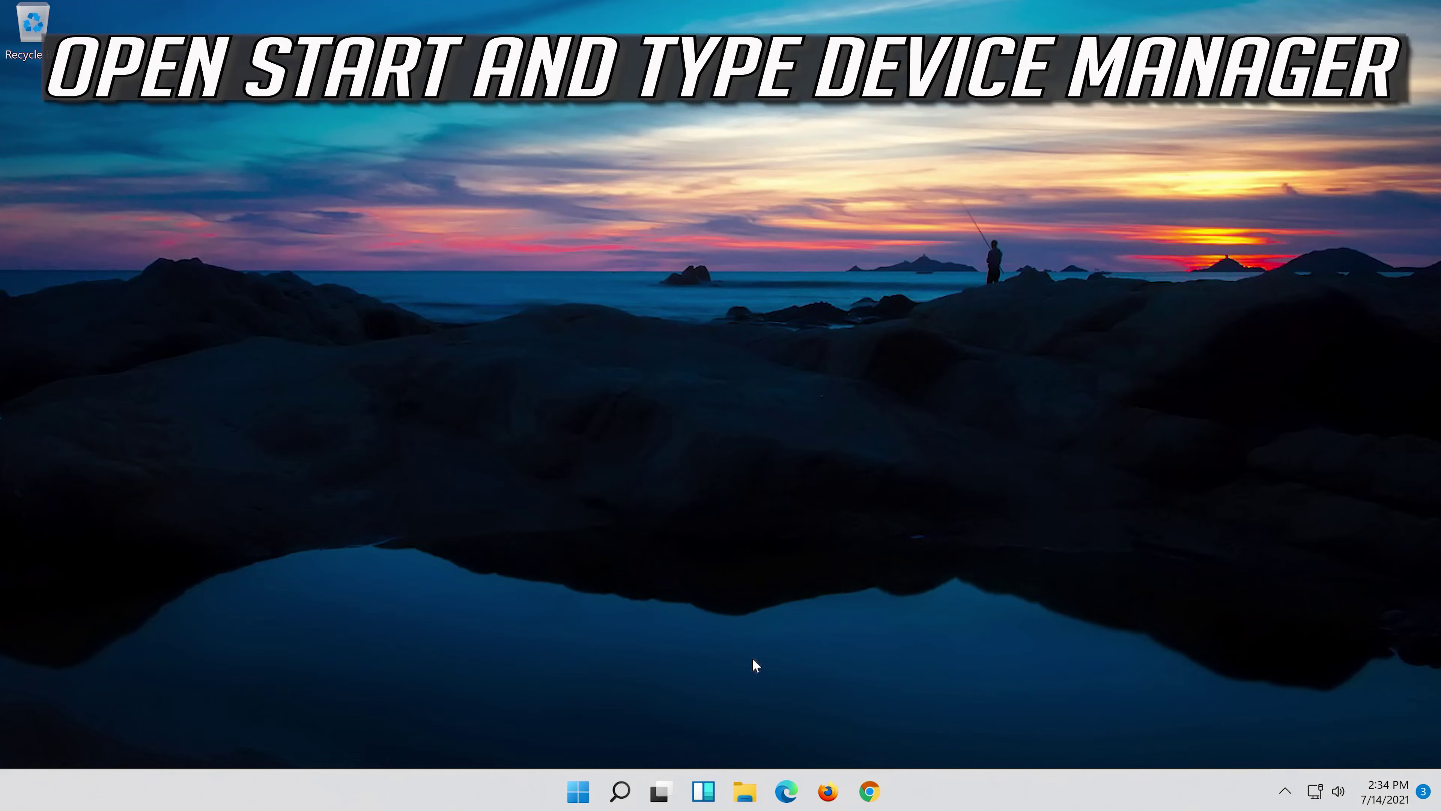
# Step: Search for 'device manager' and launch Device Manager from the results
pyautogui.click(608, 800)
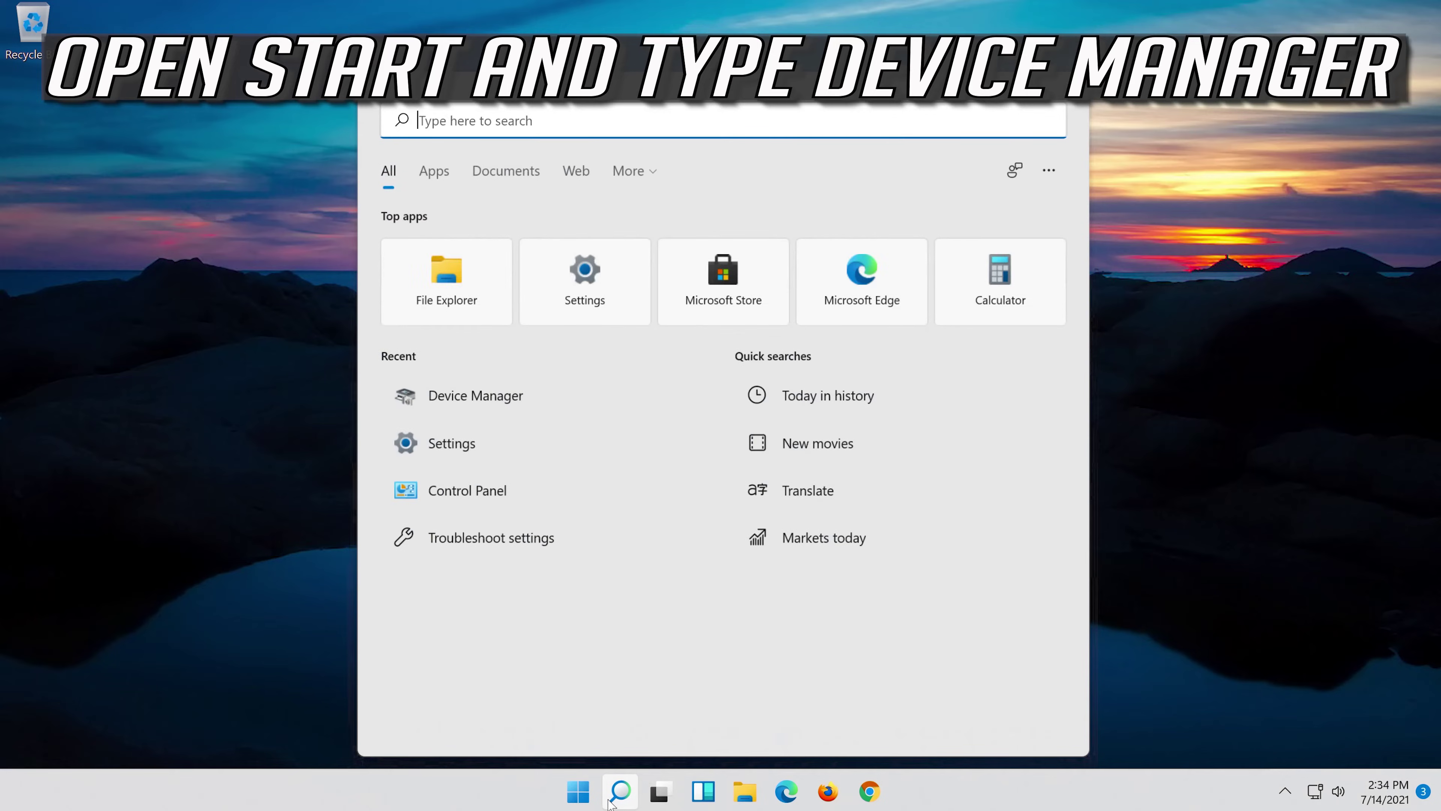
pyautogui.write('device mana')
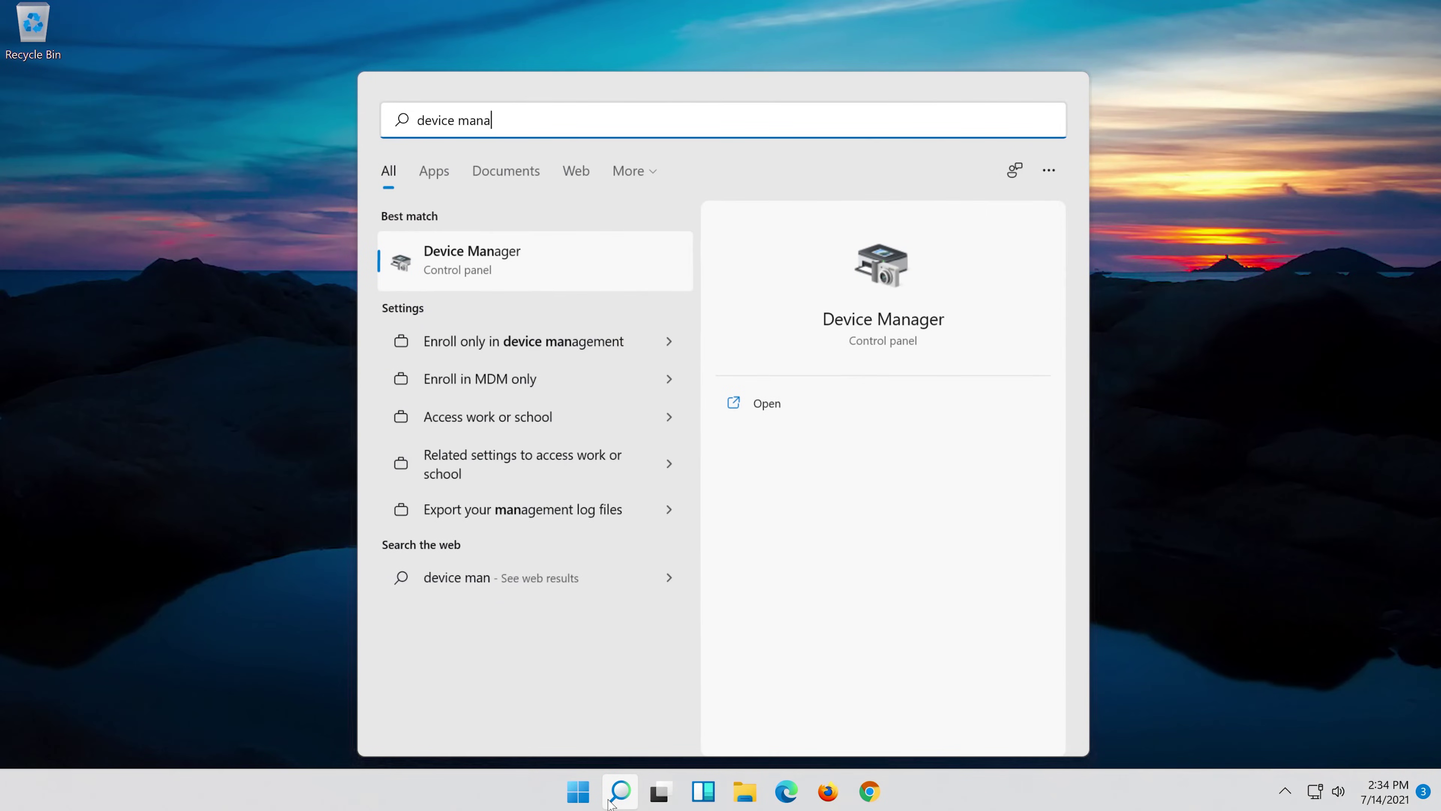
pyautogui.write('ger')
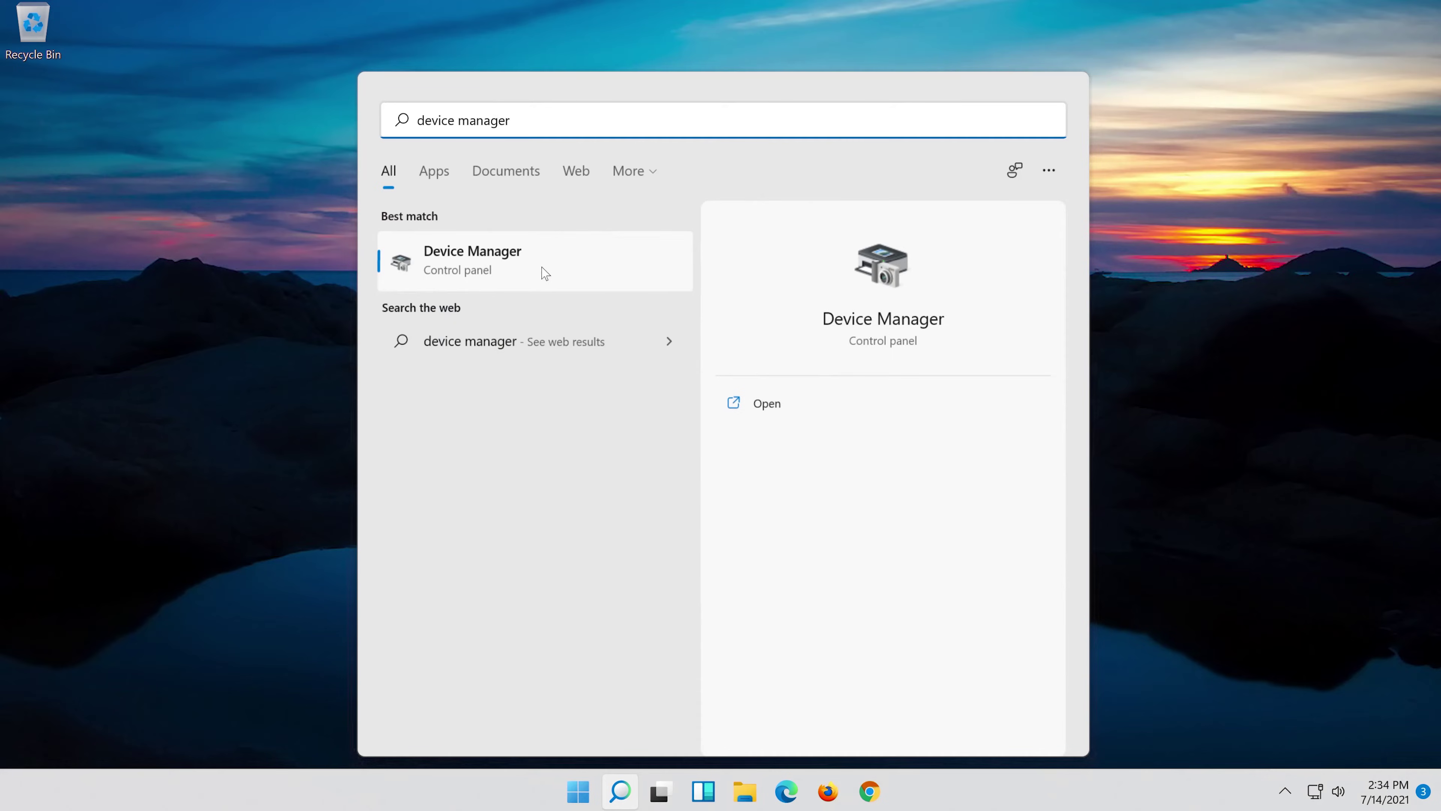
pyautogui.click(498, 273)
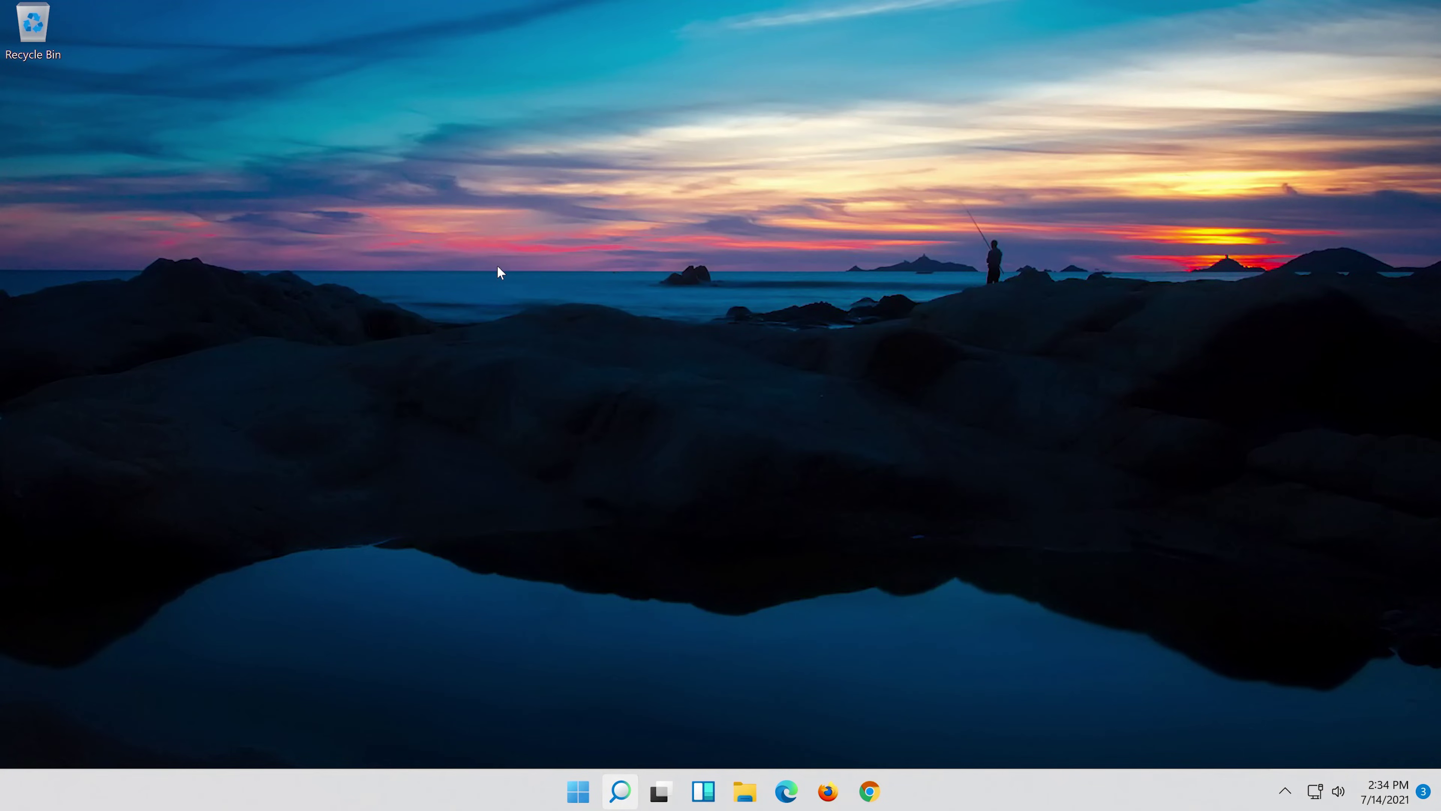
# Step: Open the Properties of the High Definition Audio Device under Sound, video and game controllers
pyautogui.moveTo(255, 171); pyautogui.dragTo(576, 177)
pyautogui.scroll(-2, 744, 403)
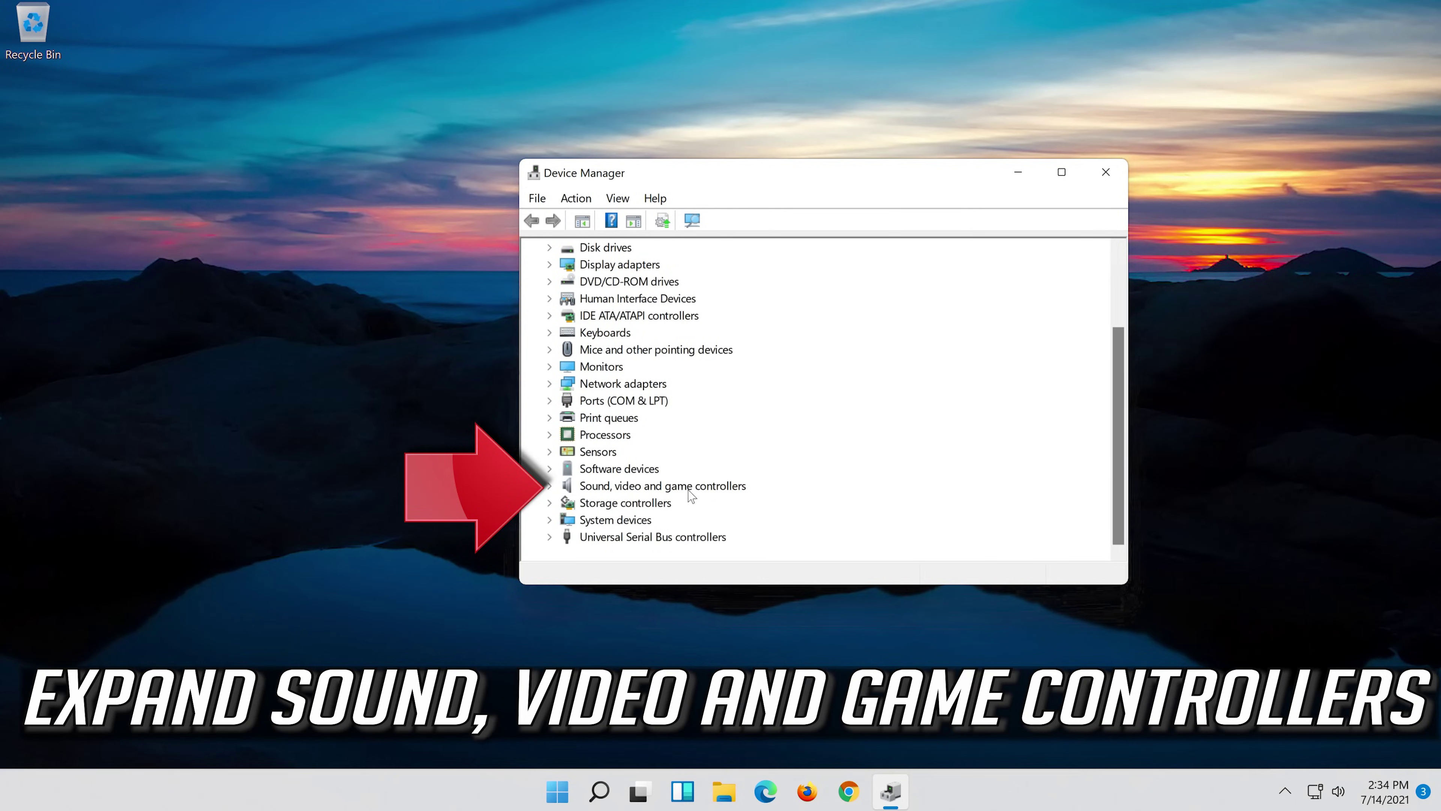
pyautogui.click(549, 487)
pyautogui.click(652, 487)
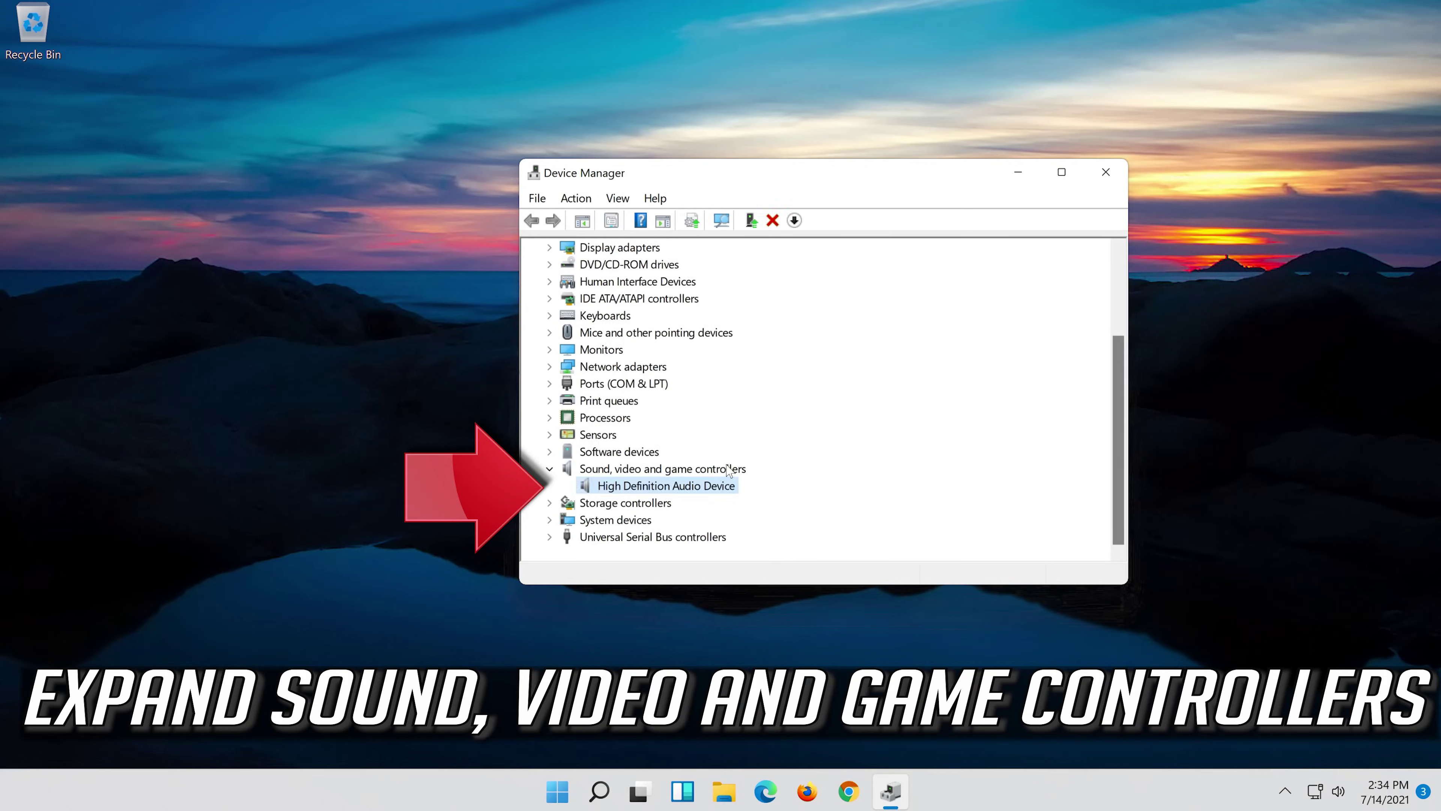
pyautogui.rightClick(665, 490)
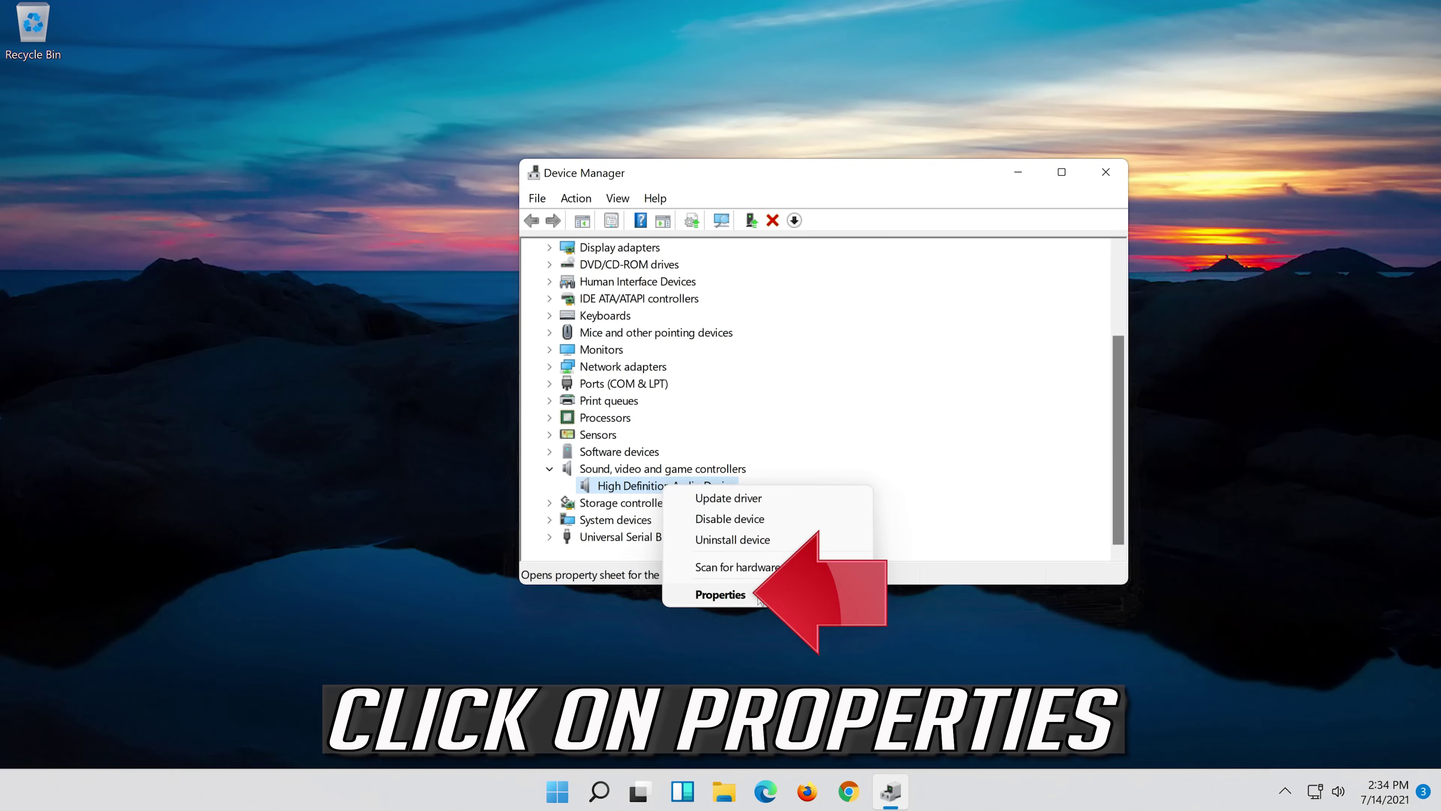
pyautogui.click(740, 597)
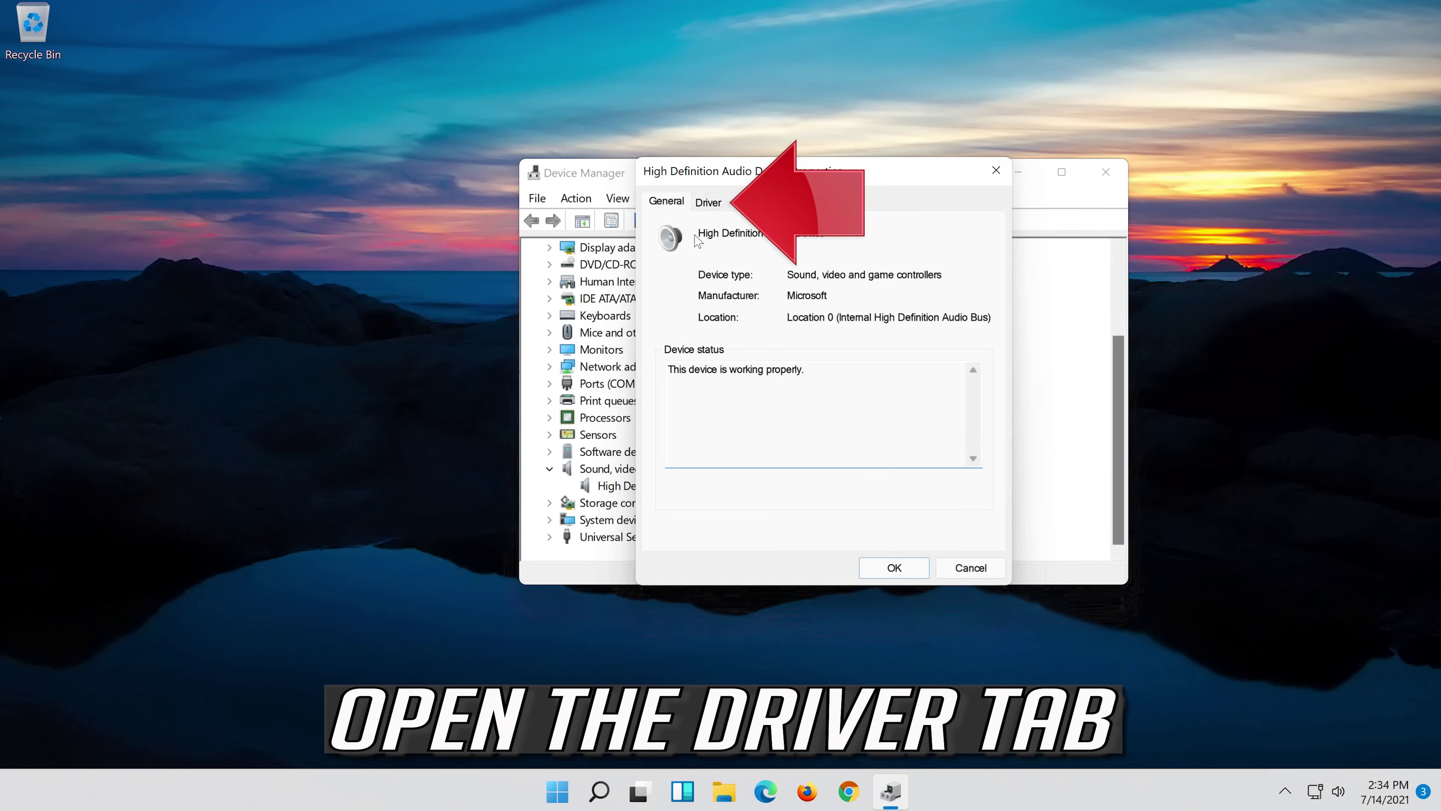
# Step: Uninstall the High Definition Audio Device from its Driver tab and confirm the removal
pyautogui.click(707, 203)
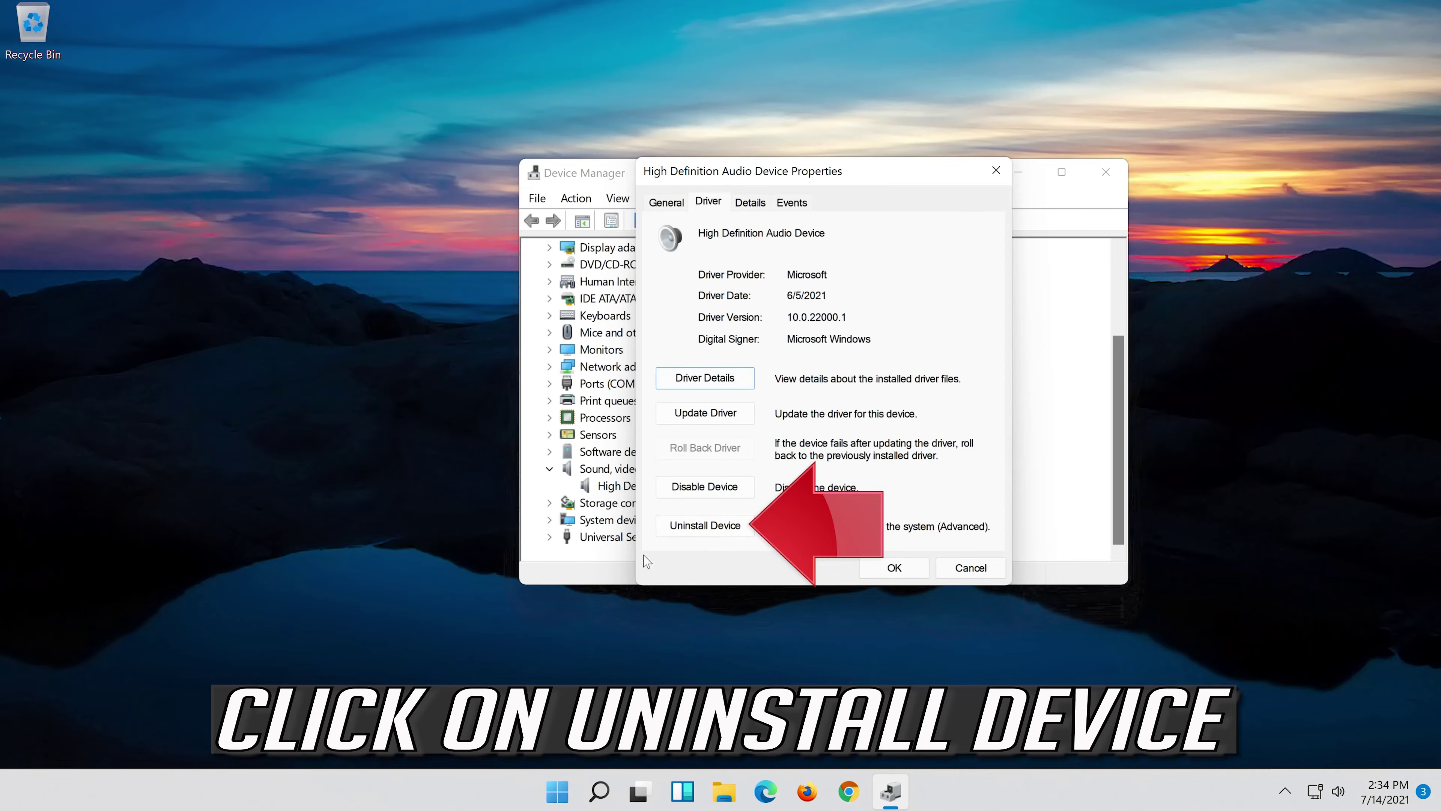
pyautogui.click(714, 528)
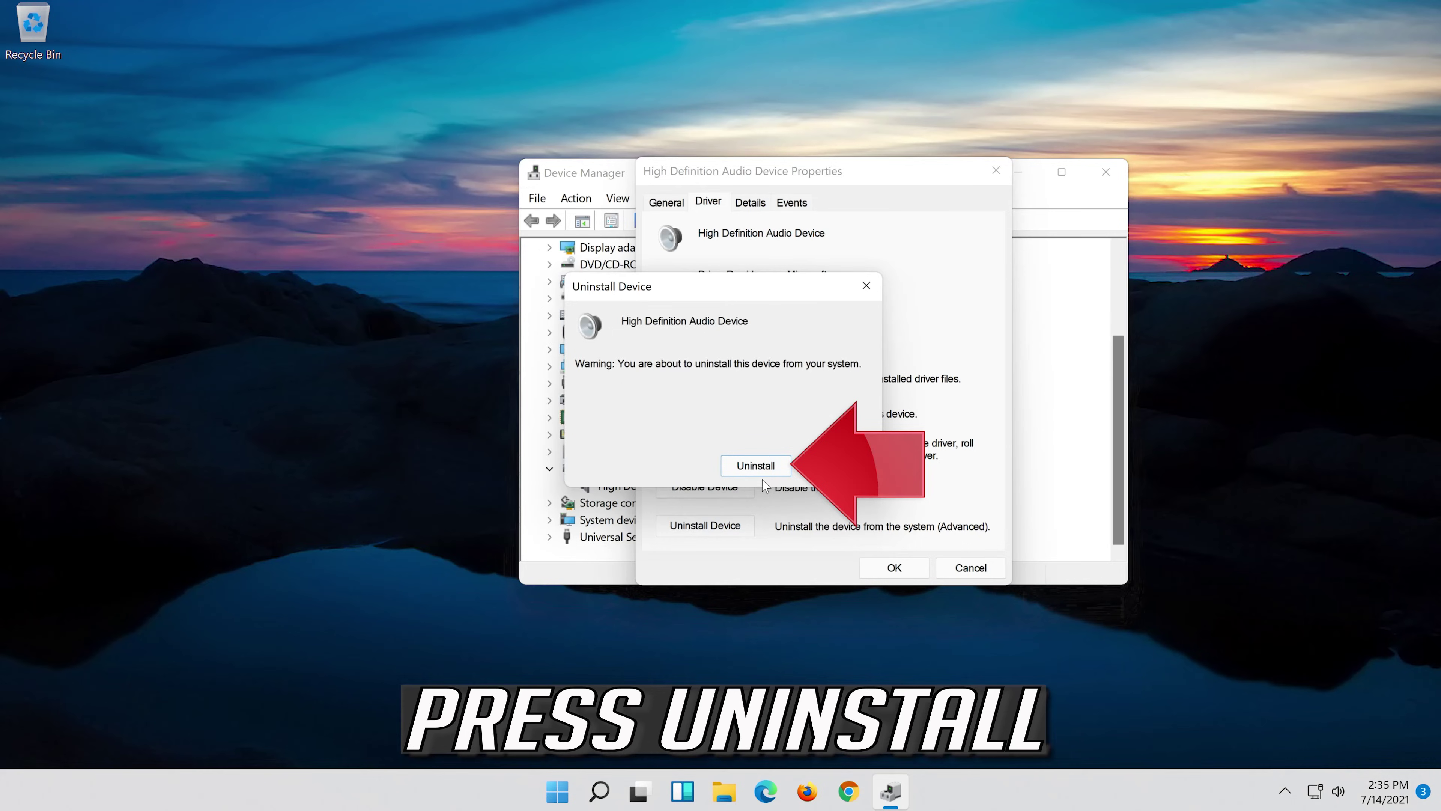
pyautogui.click(762, 470)
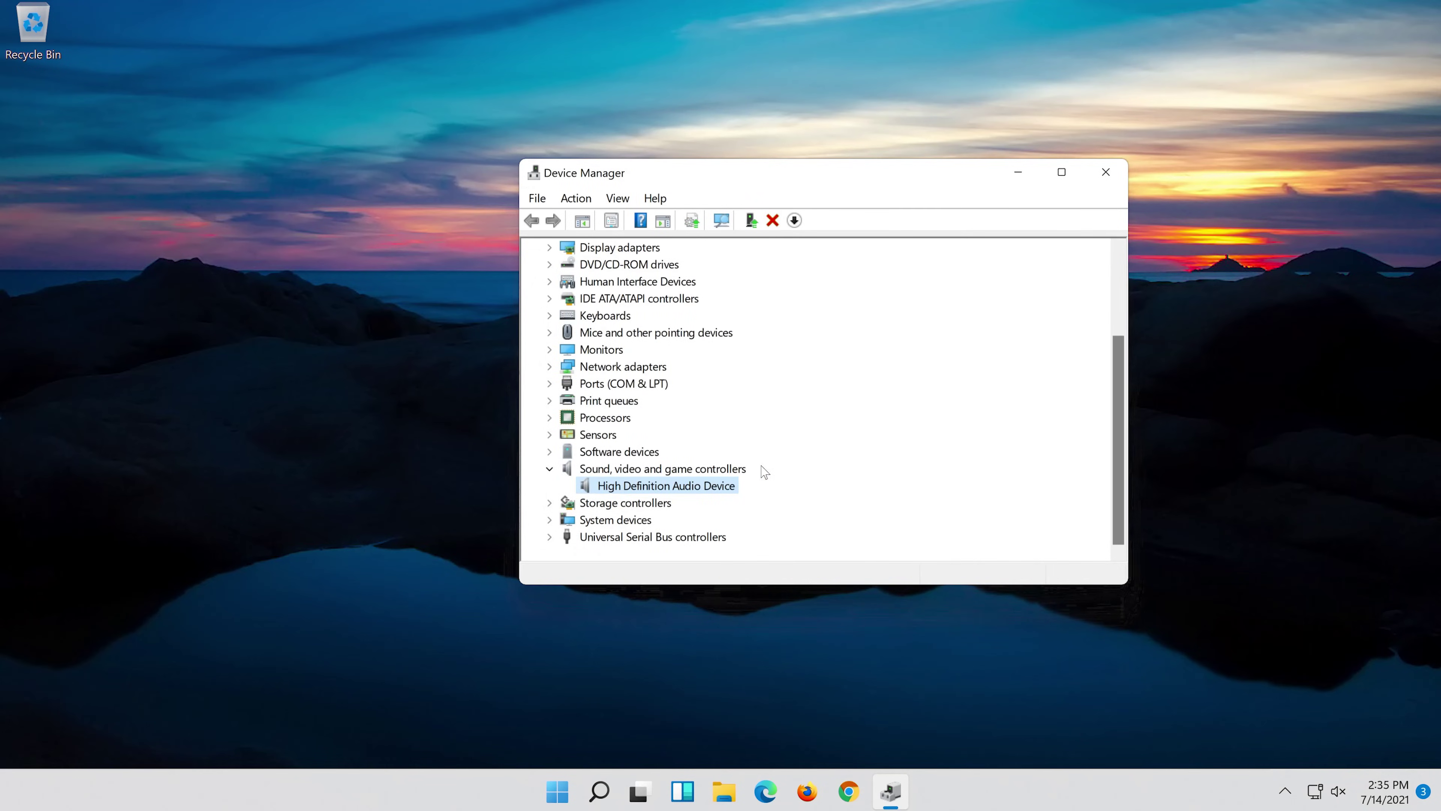